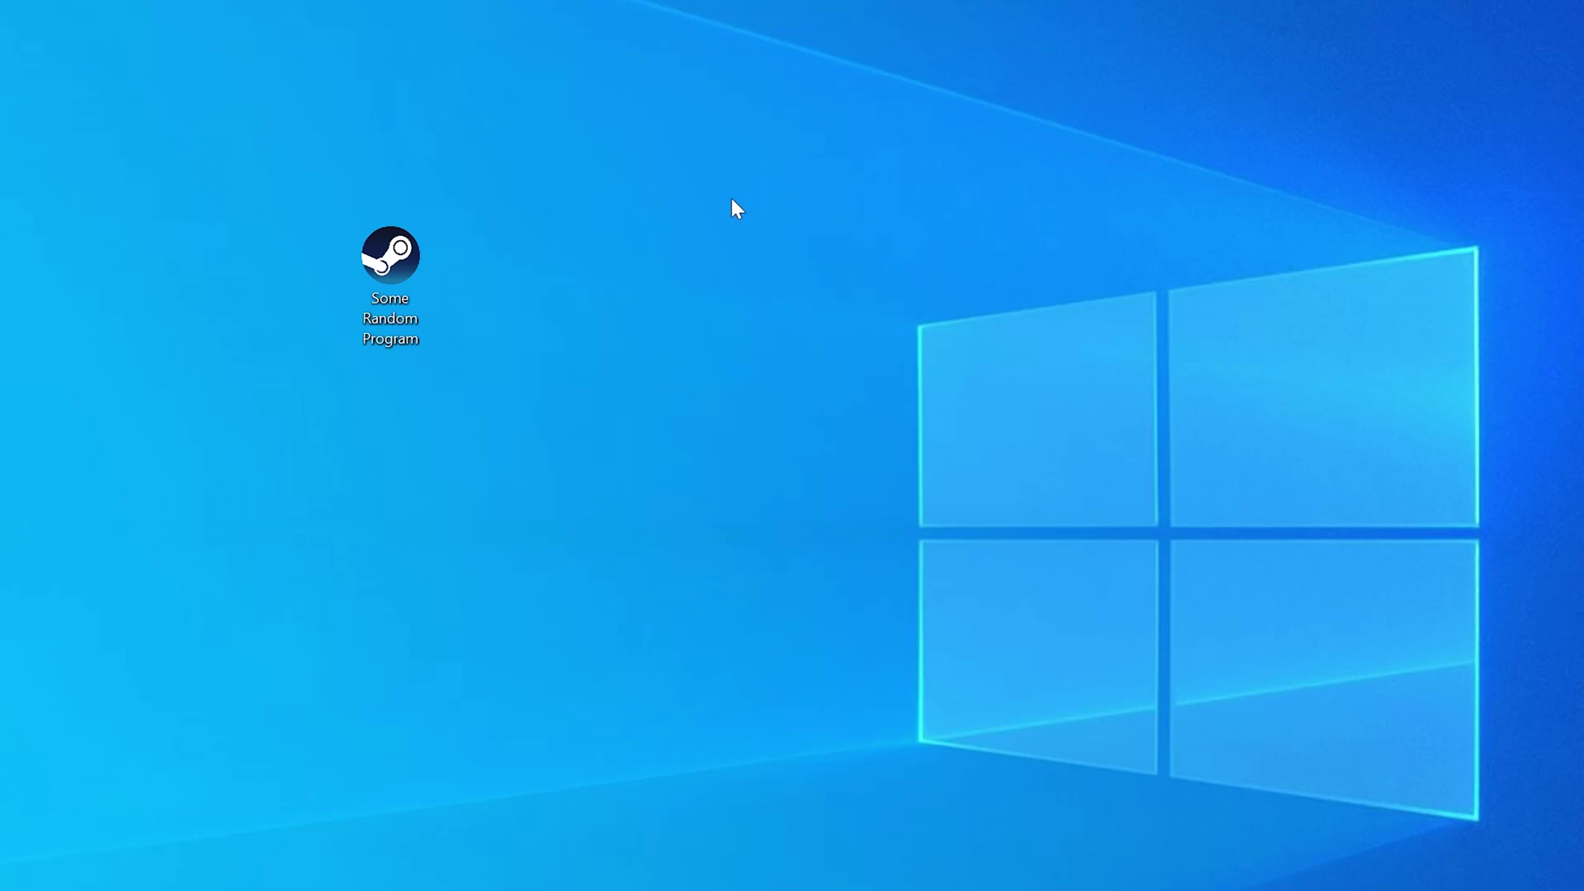
Run the program to show the missing DLL error, then check System type reads 64-bit
{"action": "double_click", "coordinate": [415, 265]}
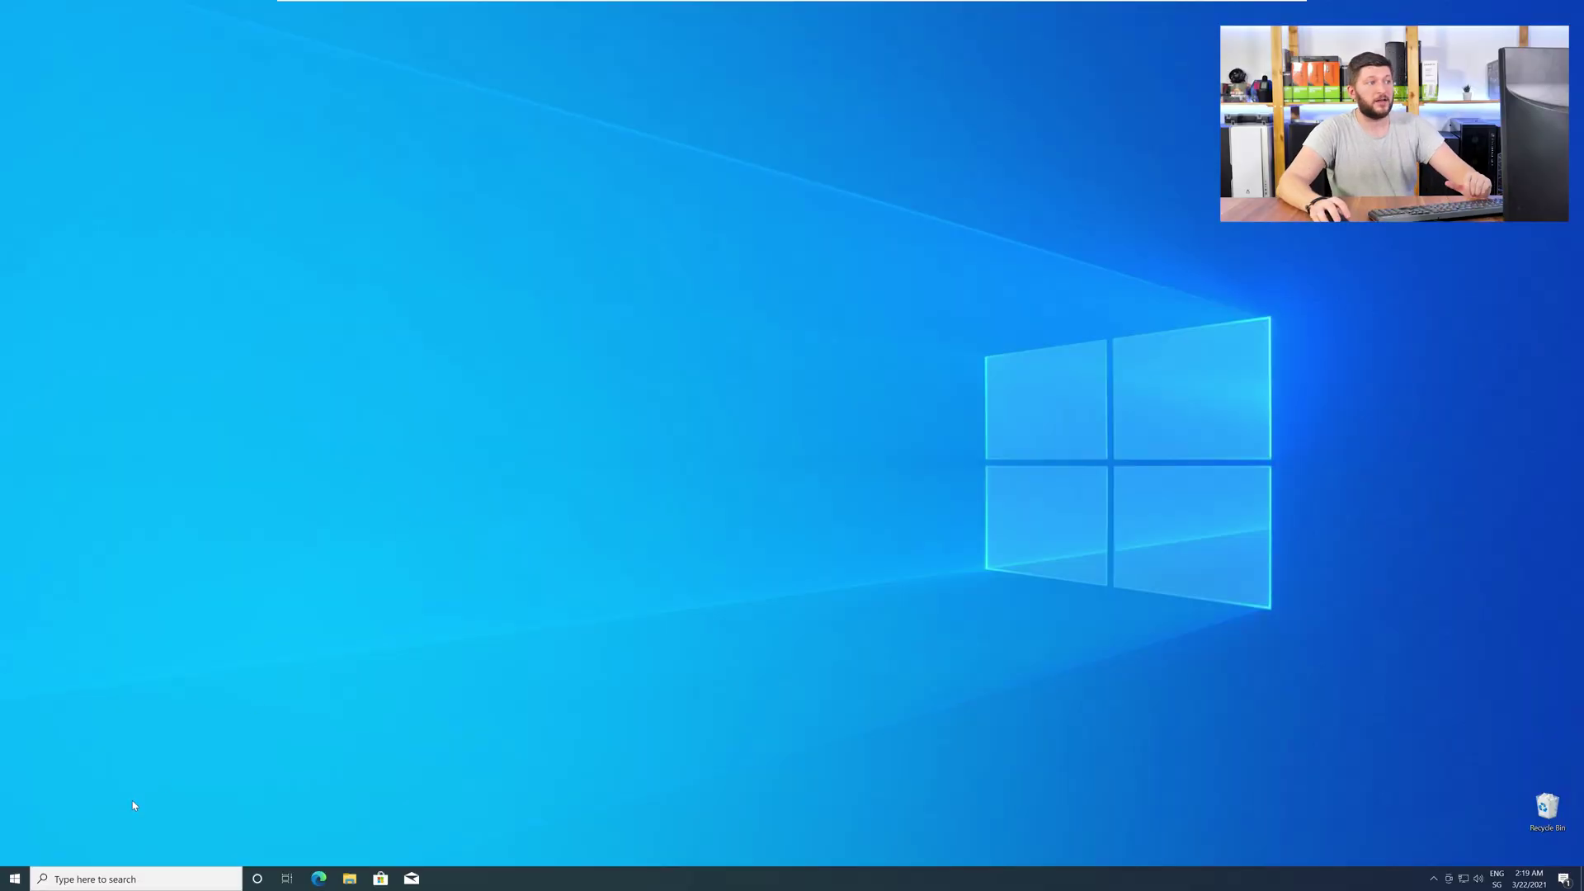
{"action": "right_click", "coordinate": [10, 879]}
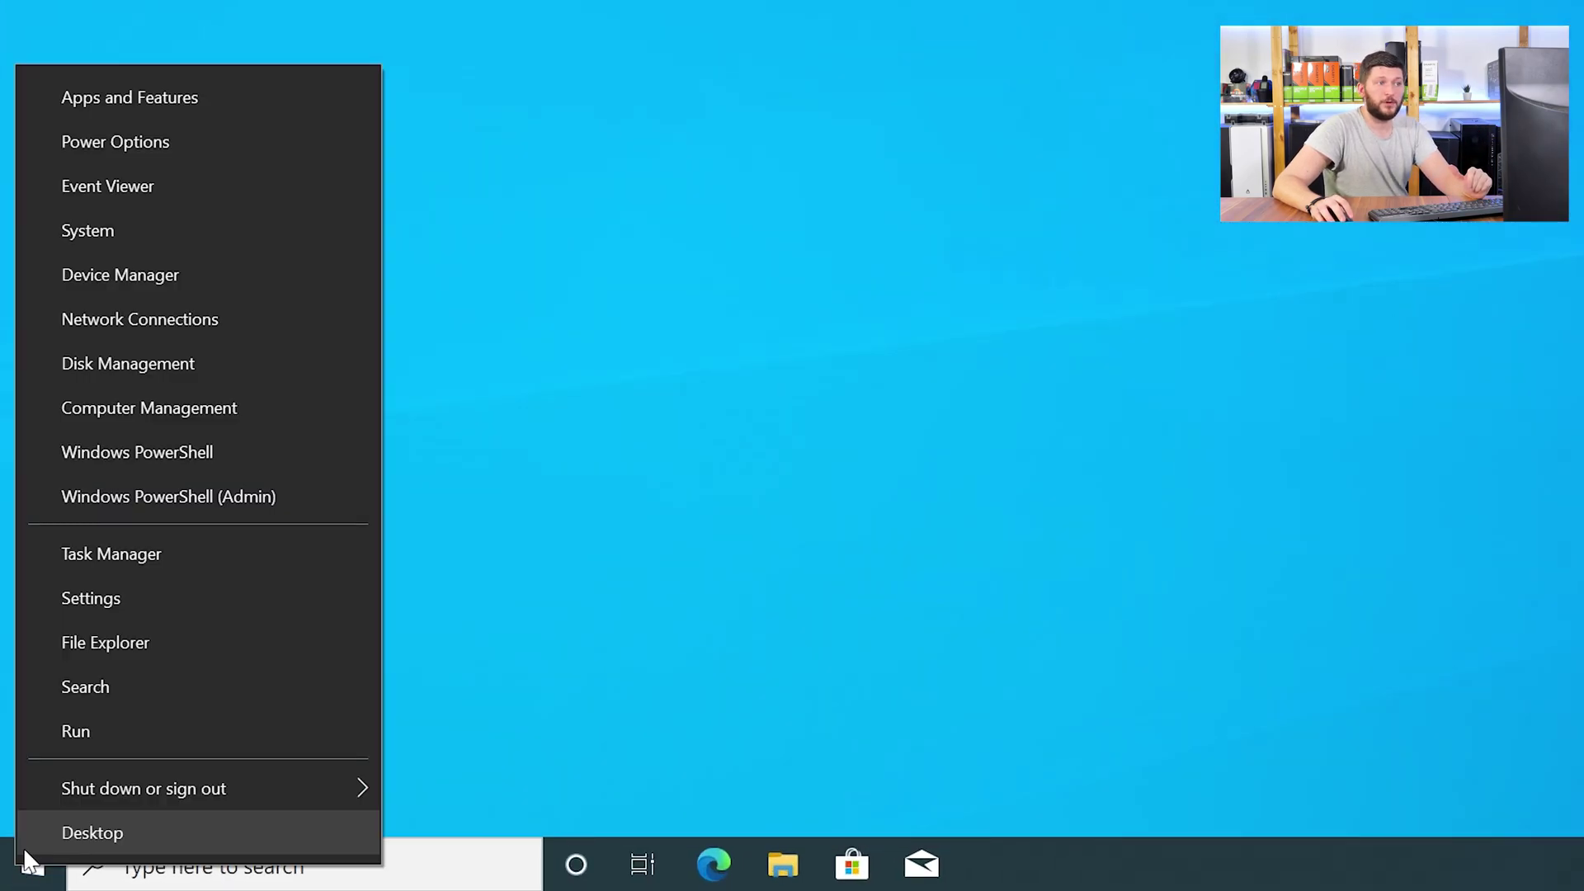
{"action": "left_click", "coordinate": [192, 238]}
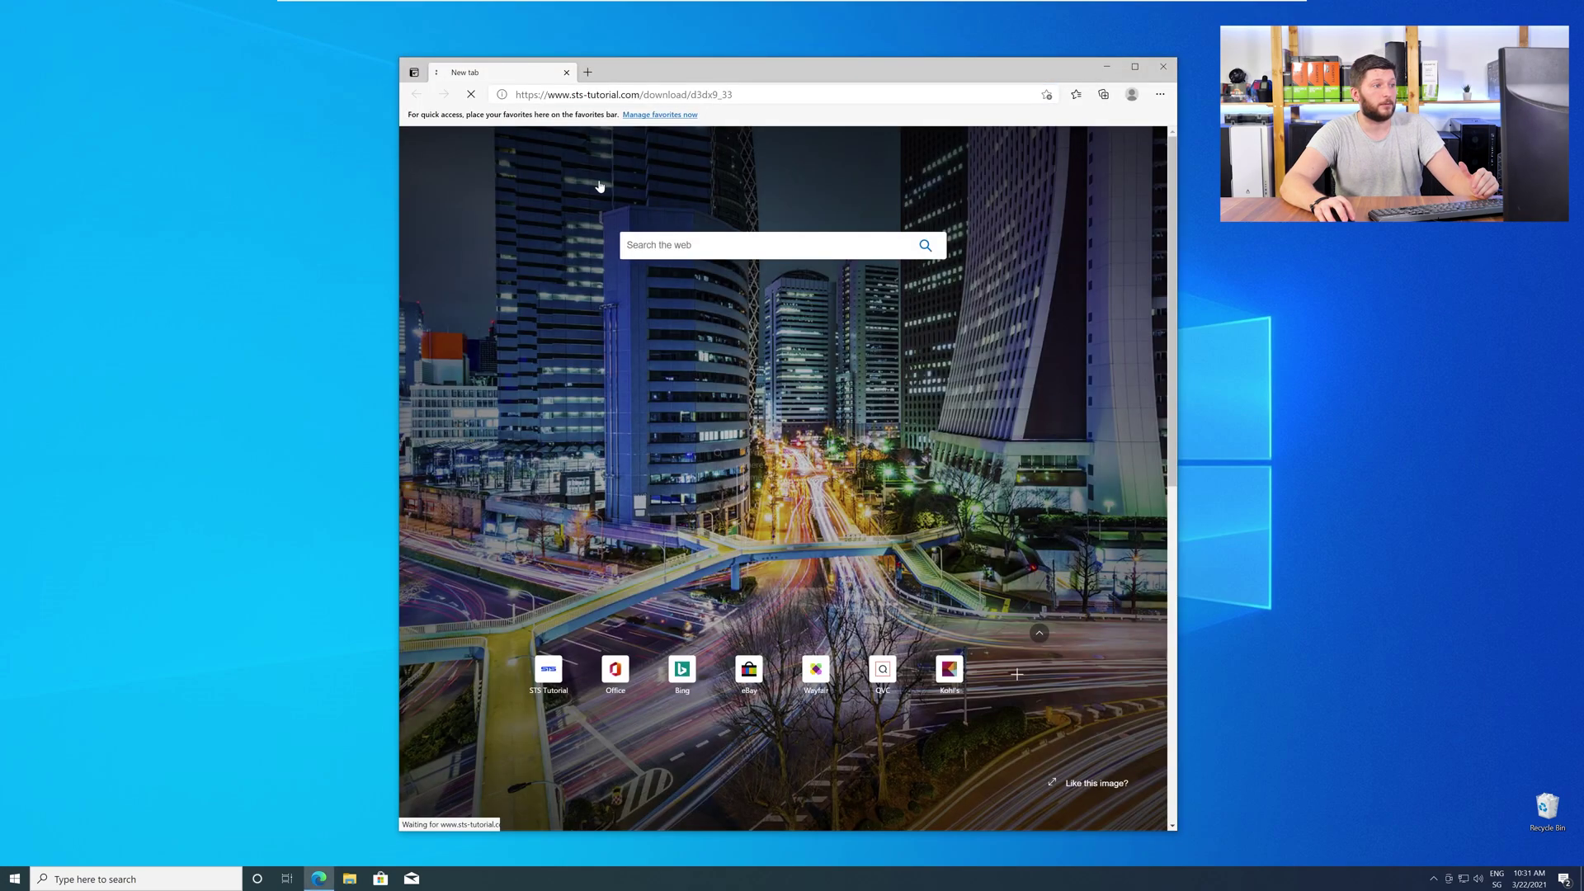
Download the 32-bit d3dx9_33.dll zip, then move to the 64-bit download page
{"action": "scroll", "coordinate": [728, 541], "scroll_direction": "down", "scroll_amount": 8}
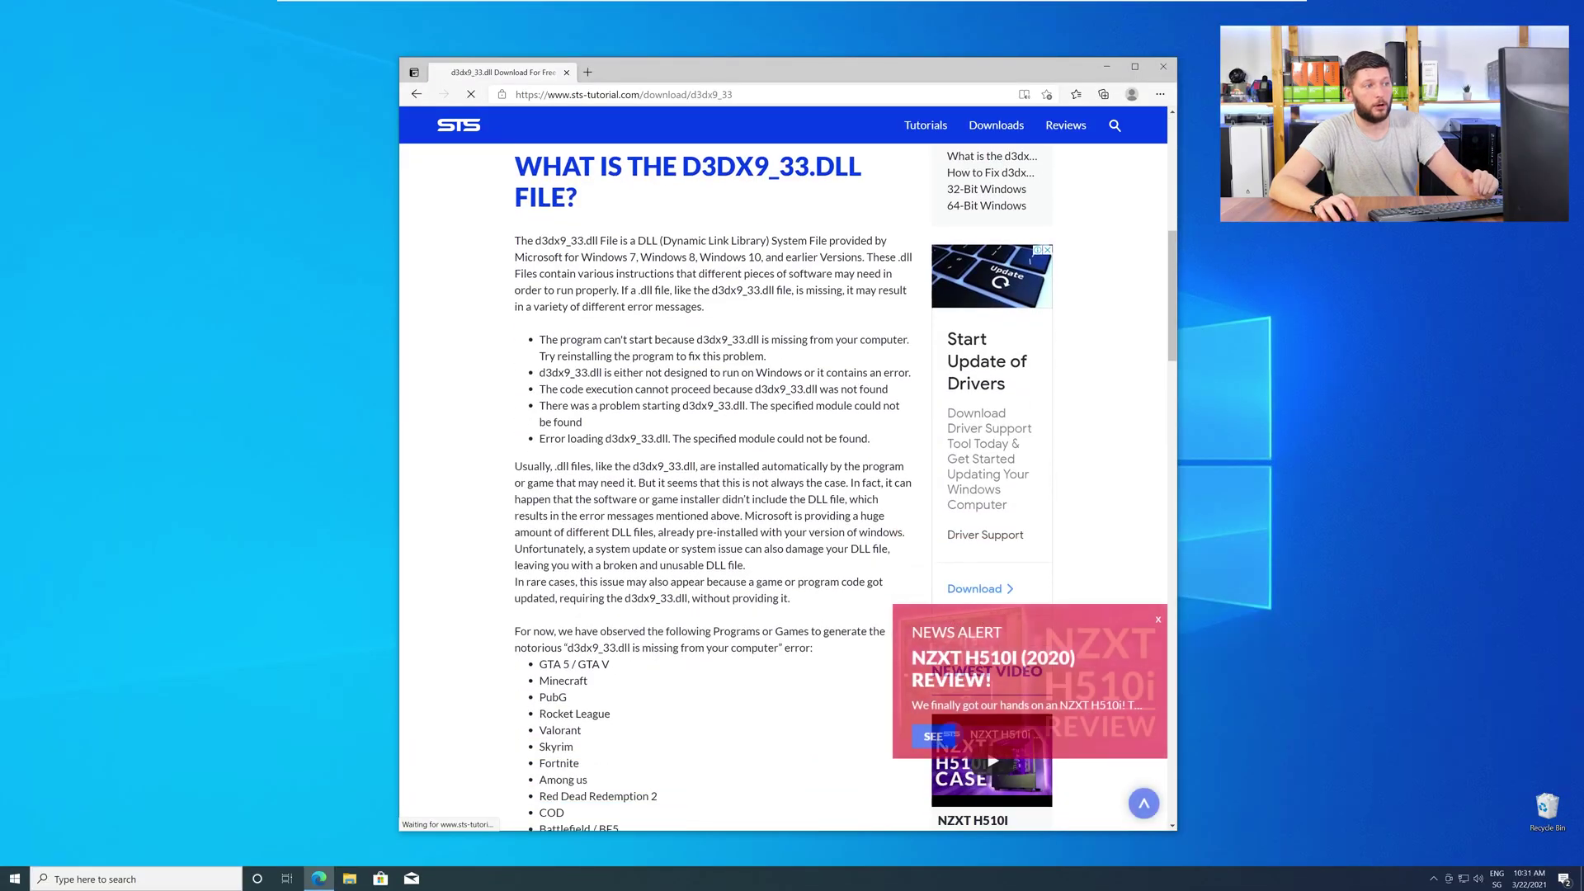
{"action": "scroll", "coordinate": [730, 538], "scroll_direction": "down", "scroll_amount": 15}
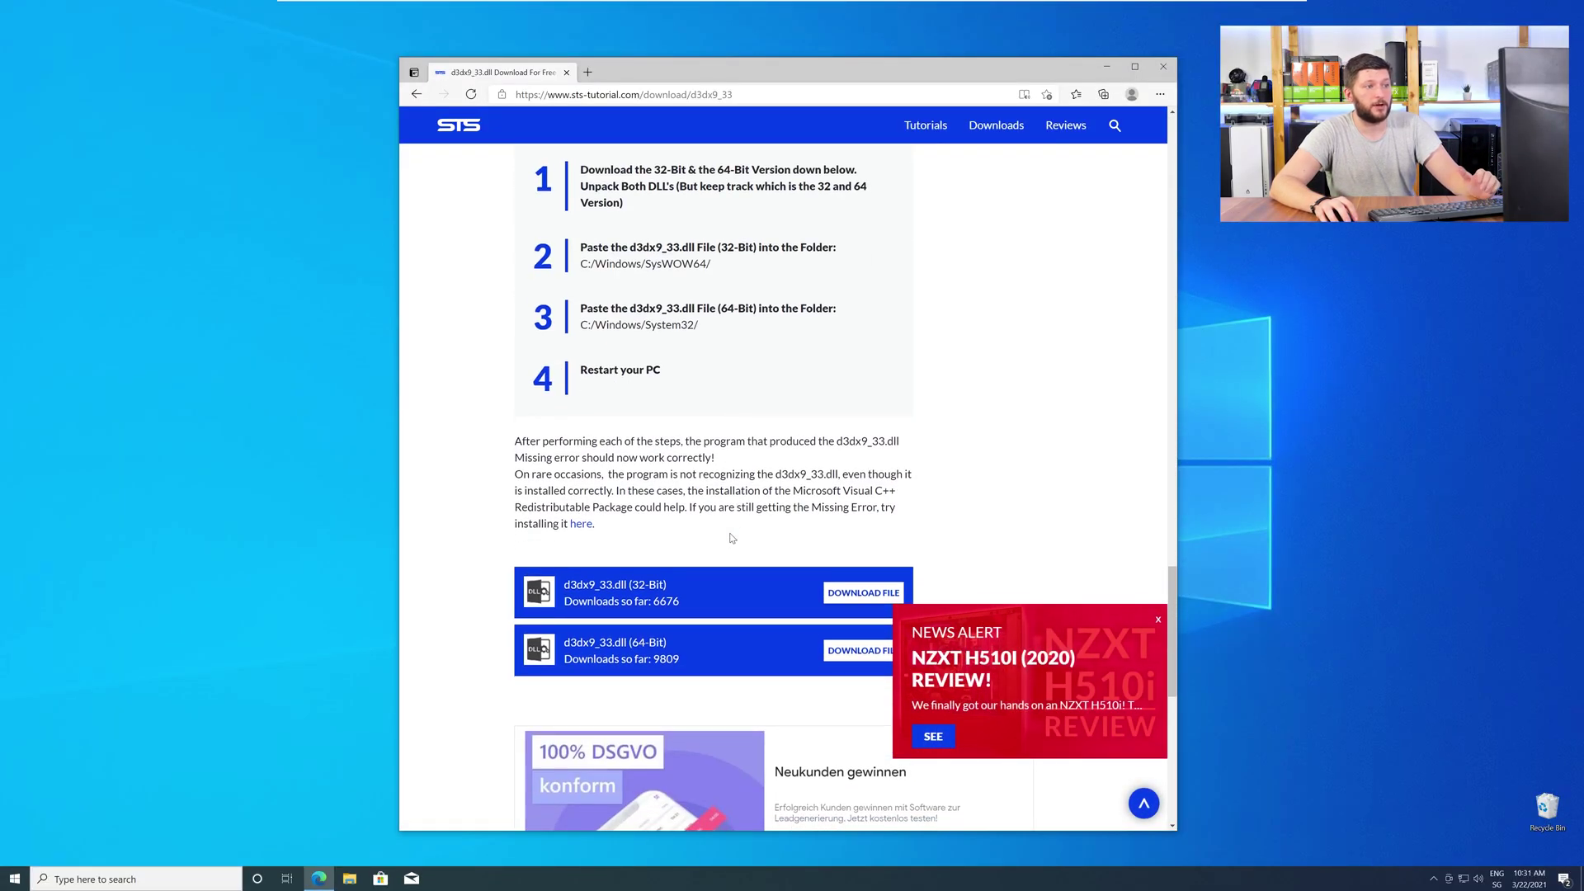
{"action": "scroll", "coordinate": [730, 538], "scroll_direction": "down", "scroll_amount": 4}
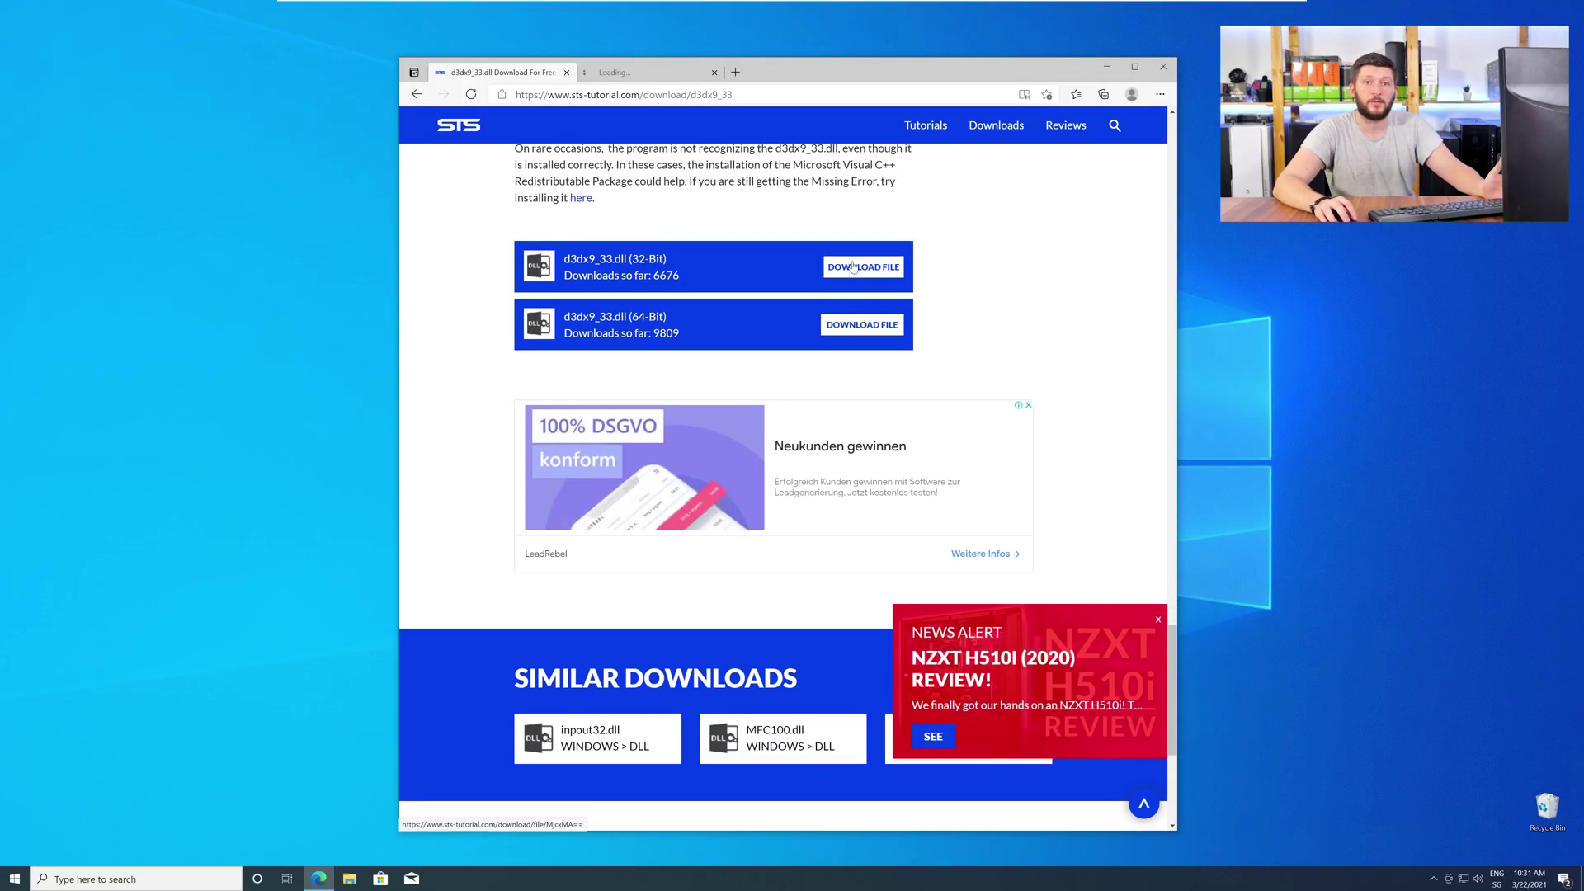
{"action": "left_click", "coordinate": [854, 266]}
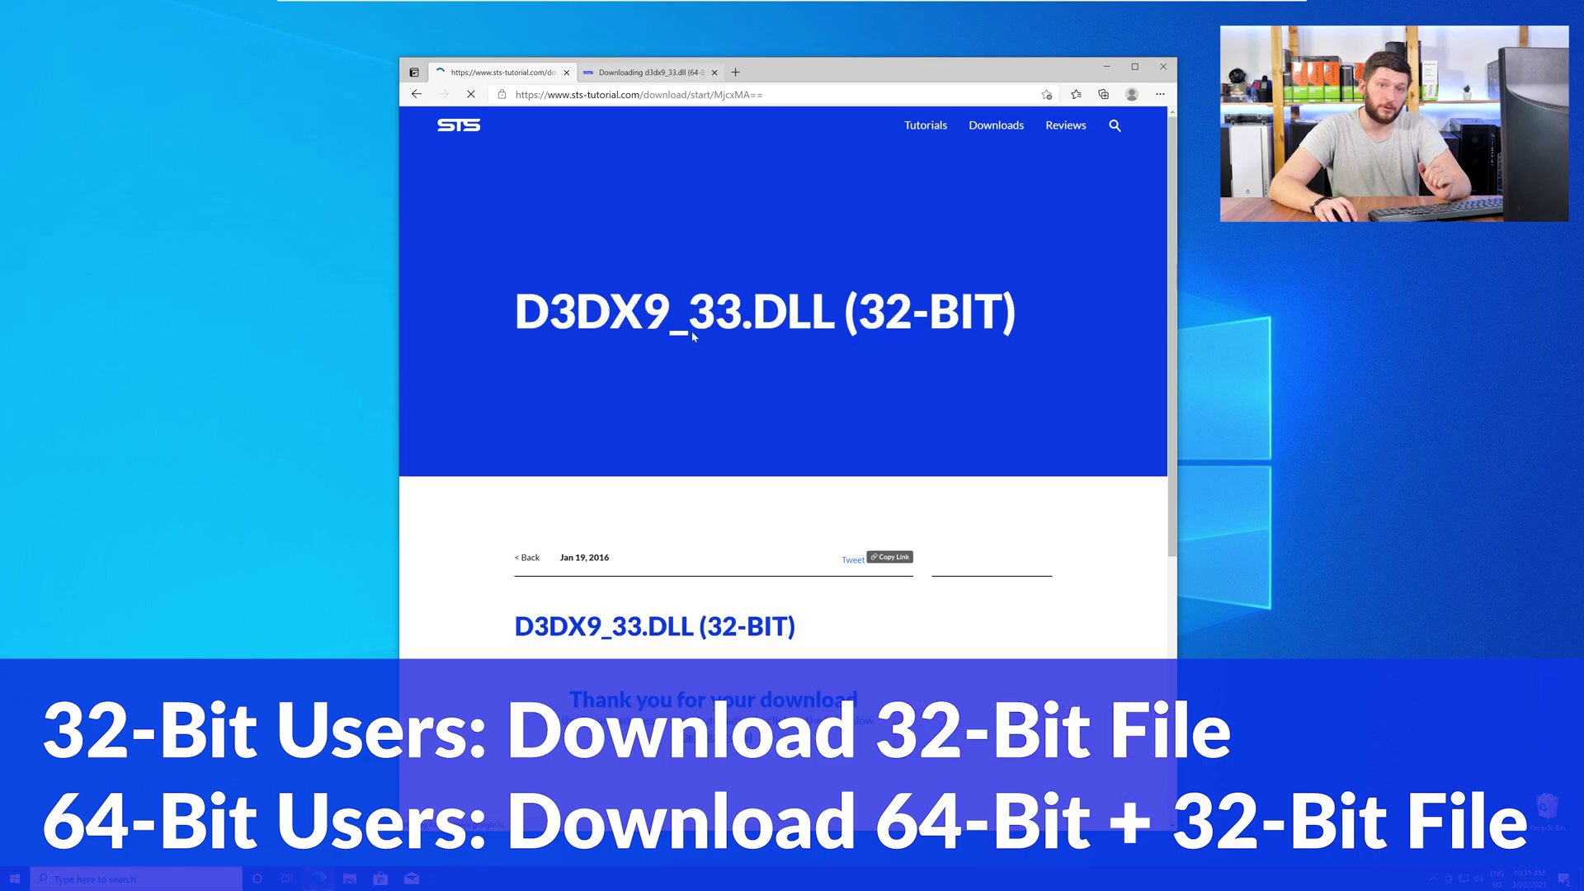
{"action": "key", "text": "ctrl+Tab"}
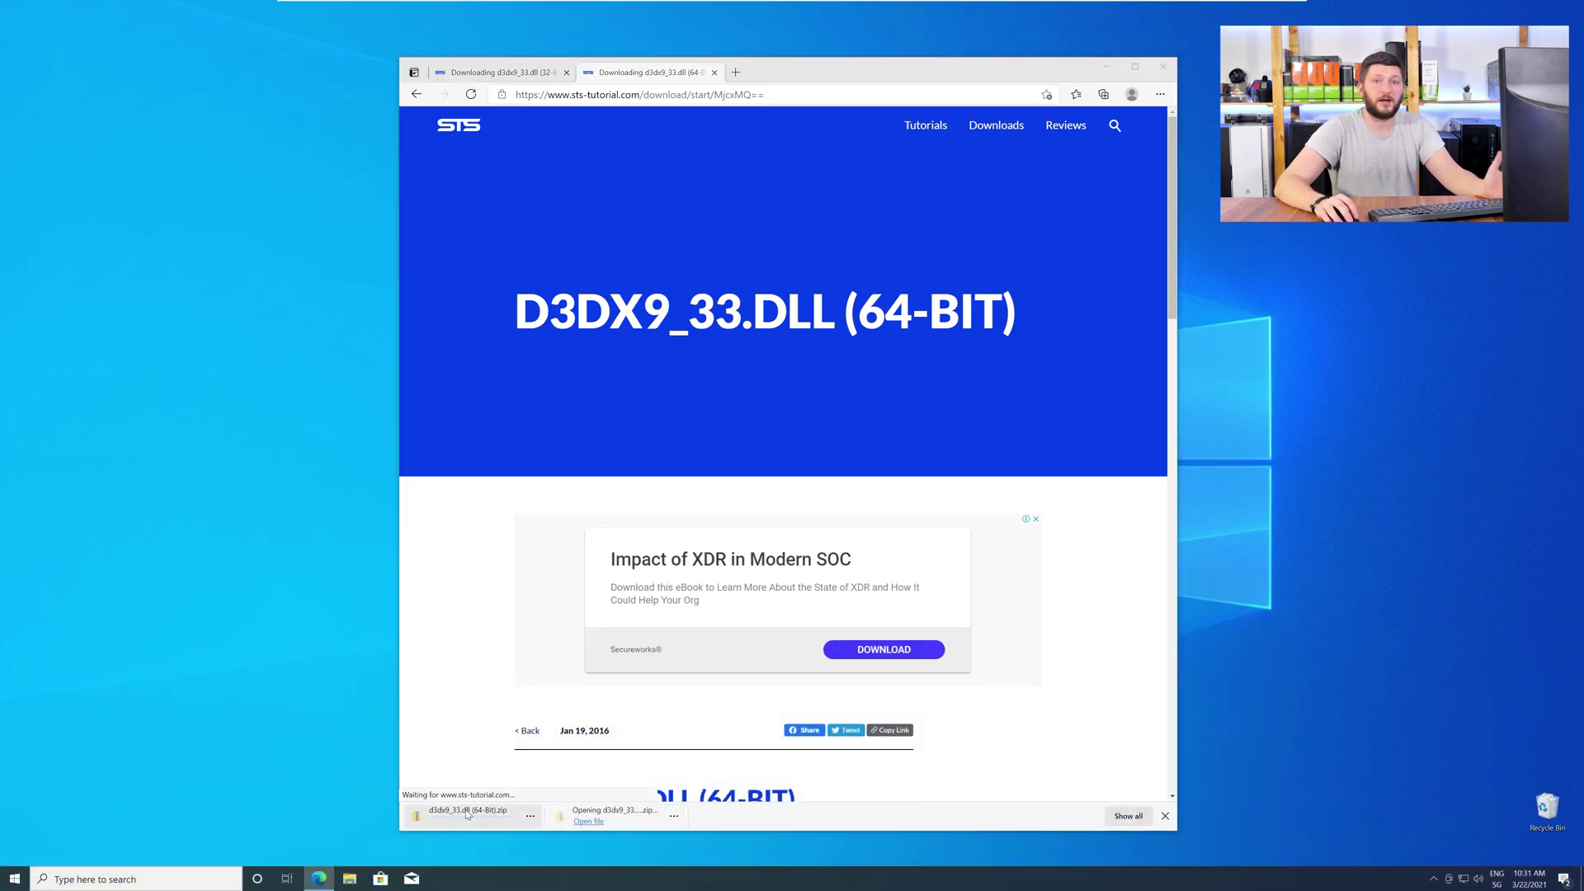
Open the 32-bit and 64-bit zip archives side by side, each showing its d3dx9_33.dll
{"action": "left_click", "coordinate": [467, 815]}
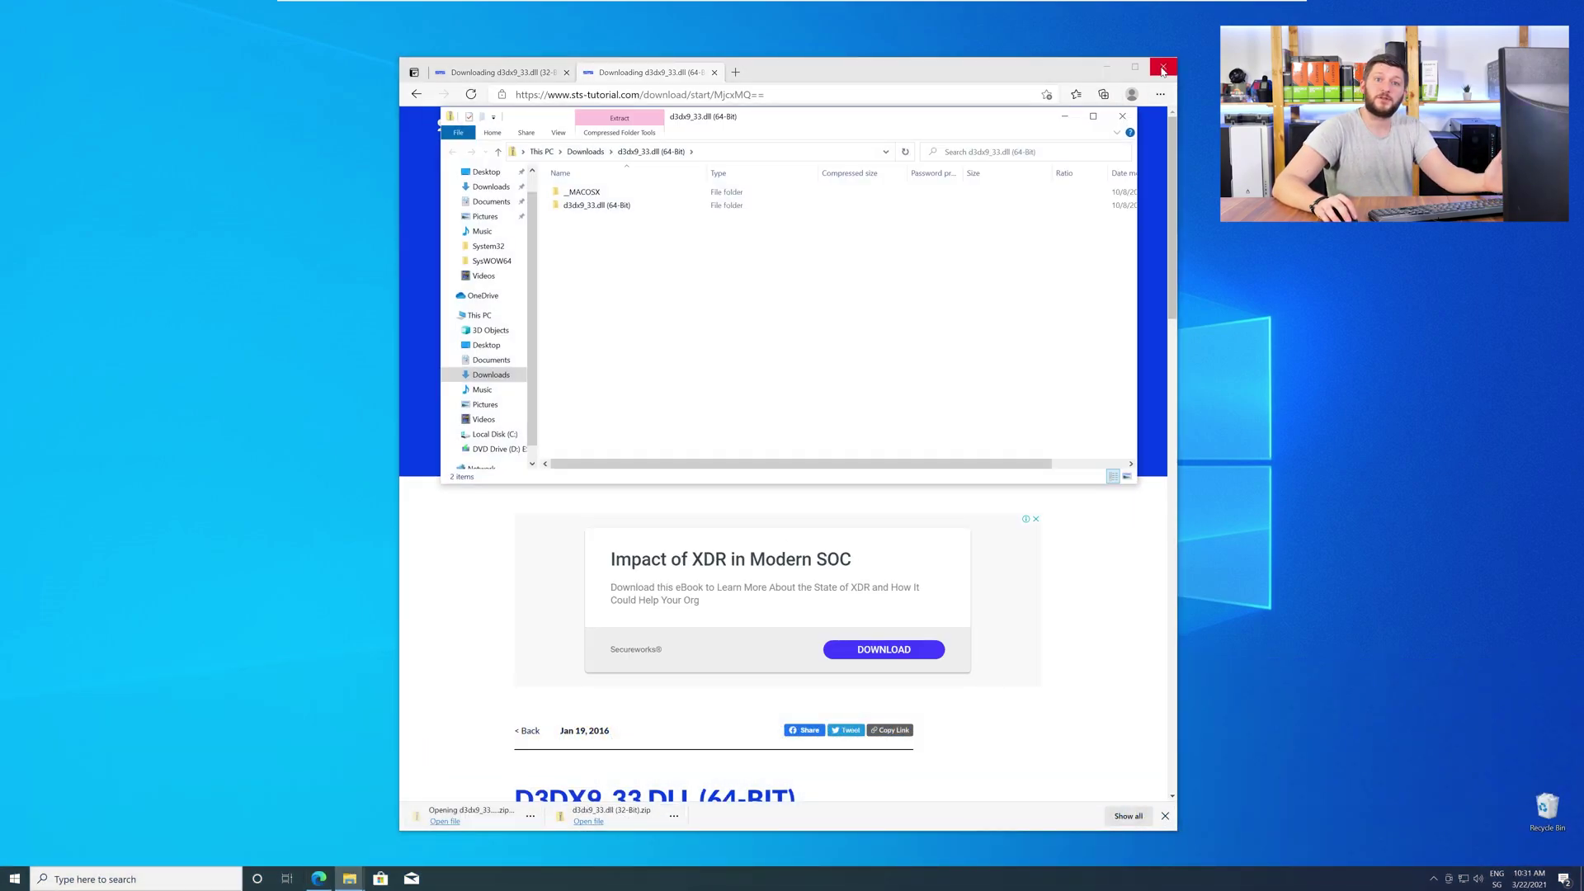
{"action": "left_click", "coordinate": [1163, 71]}
{"action": "left_click_drag", "start_coordinate": [737, 116], "coordinate": [1185, 486]}
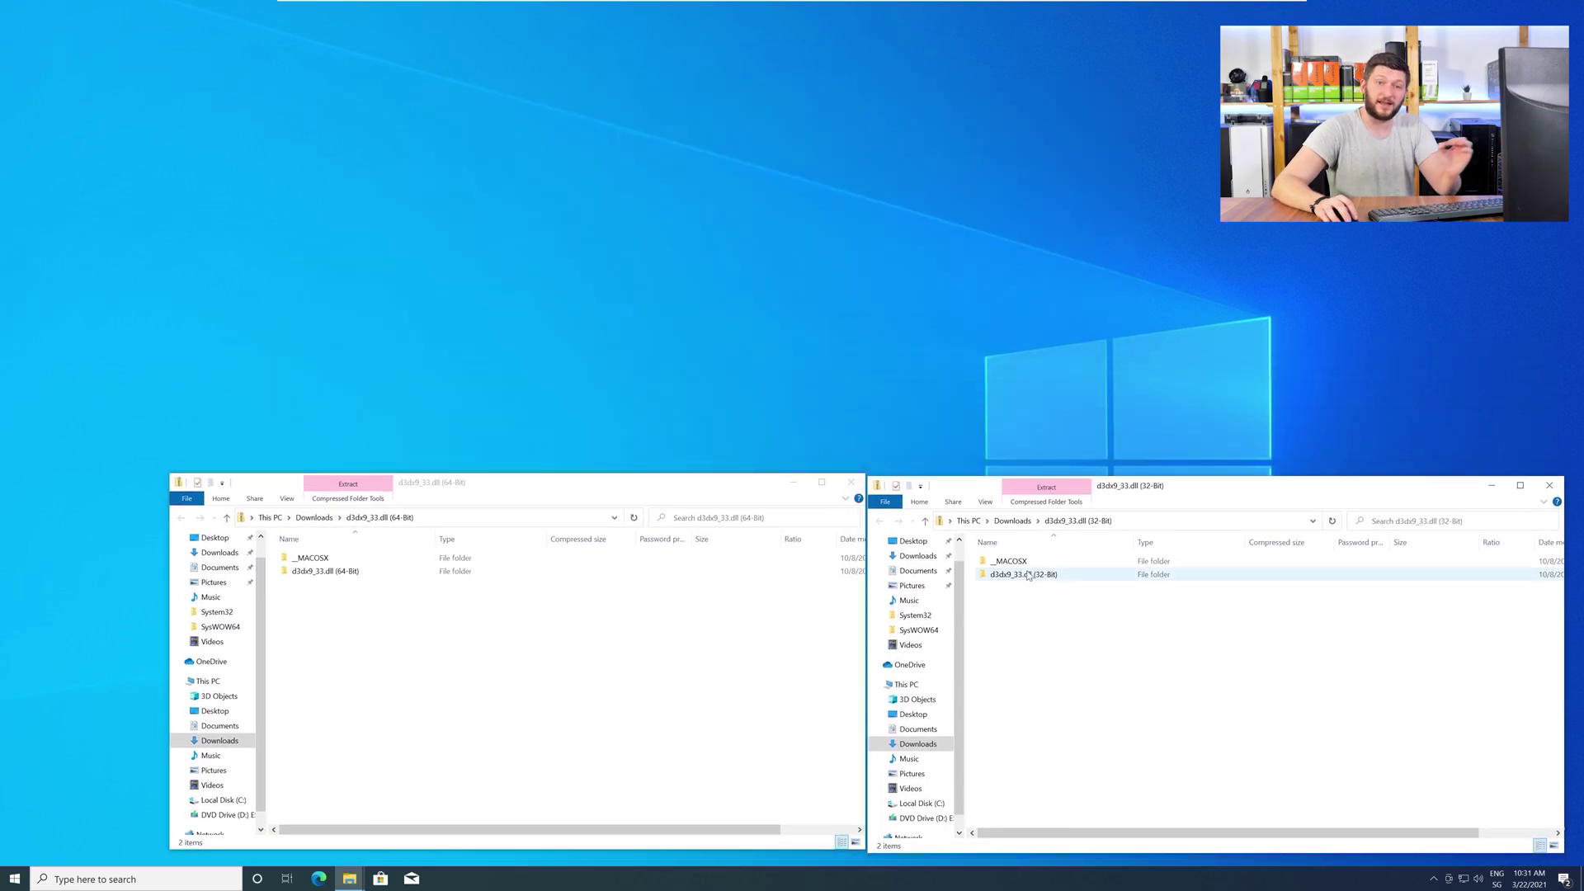
{"action": "double_click", "coordinate": [1028, 575]}
{"action": "double_click", "coordinate": [363, 572]}
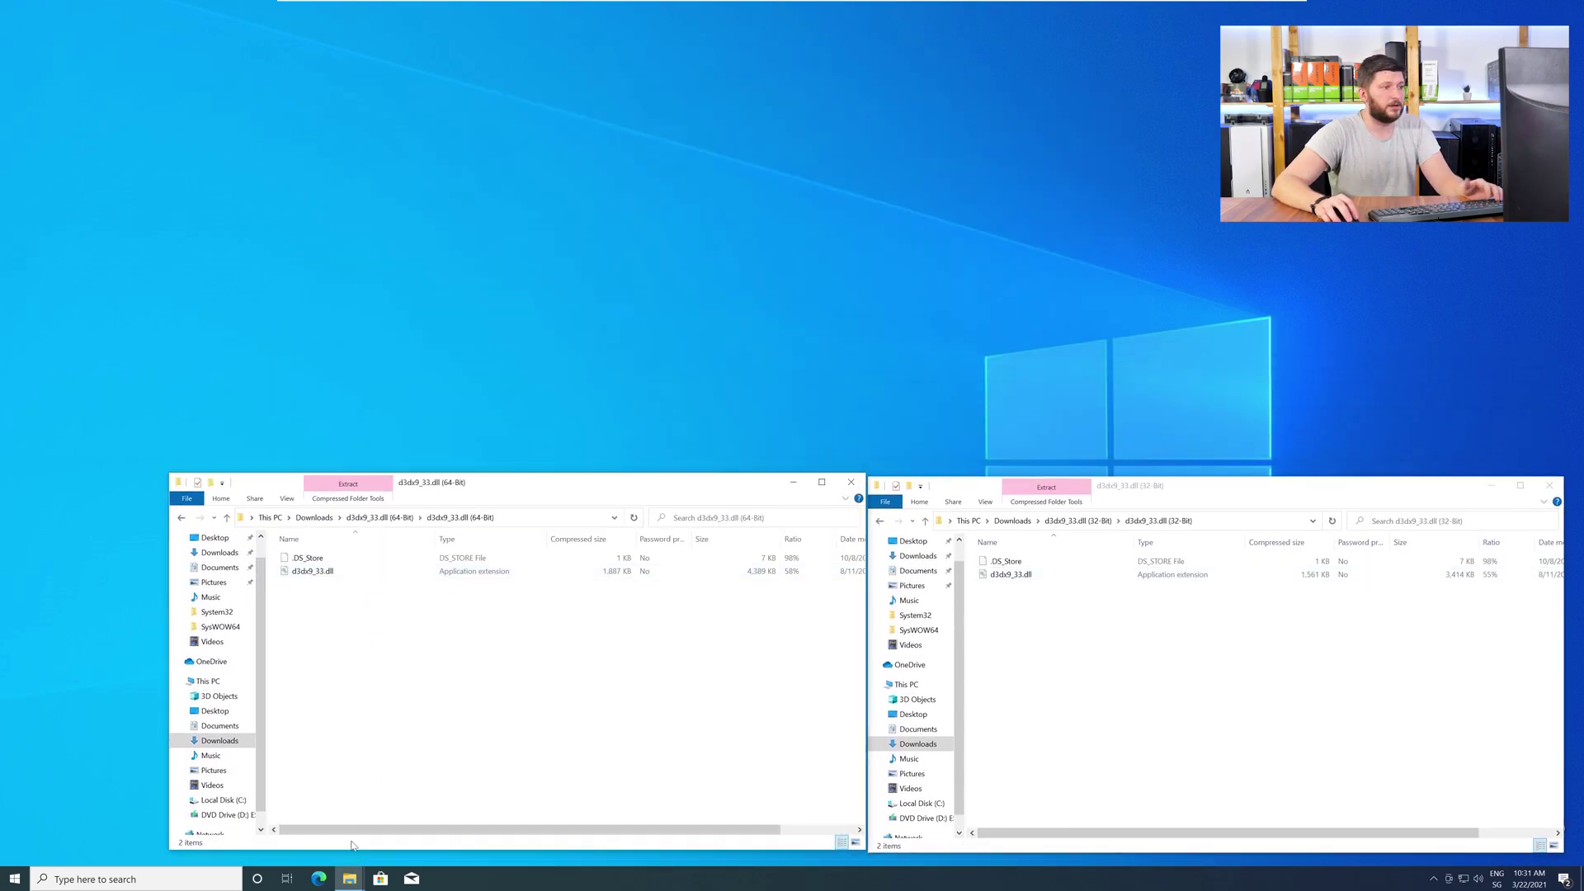
In a new Explorer window, browse to C:\Windows and select the System32 folder
{"action": "left_click", "coordinate": [350, 880]}
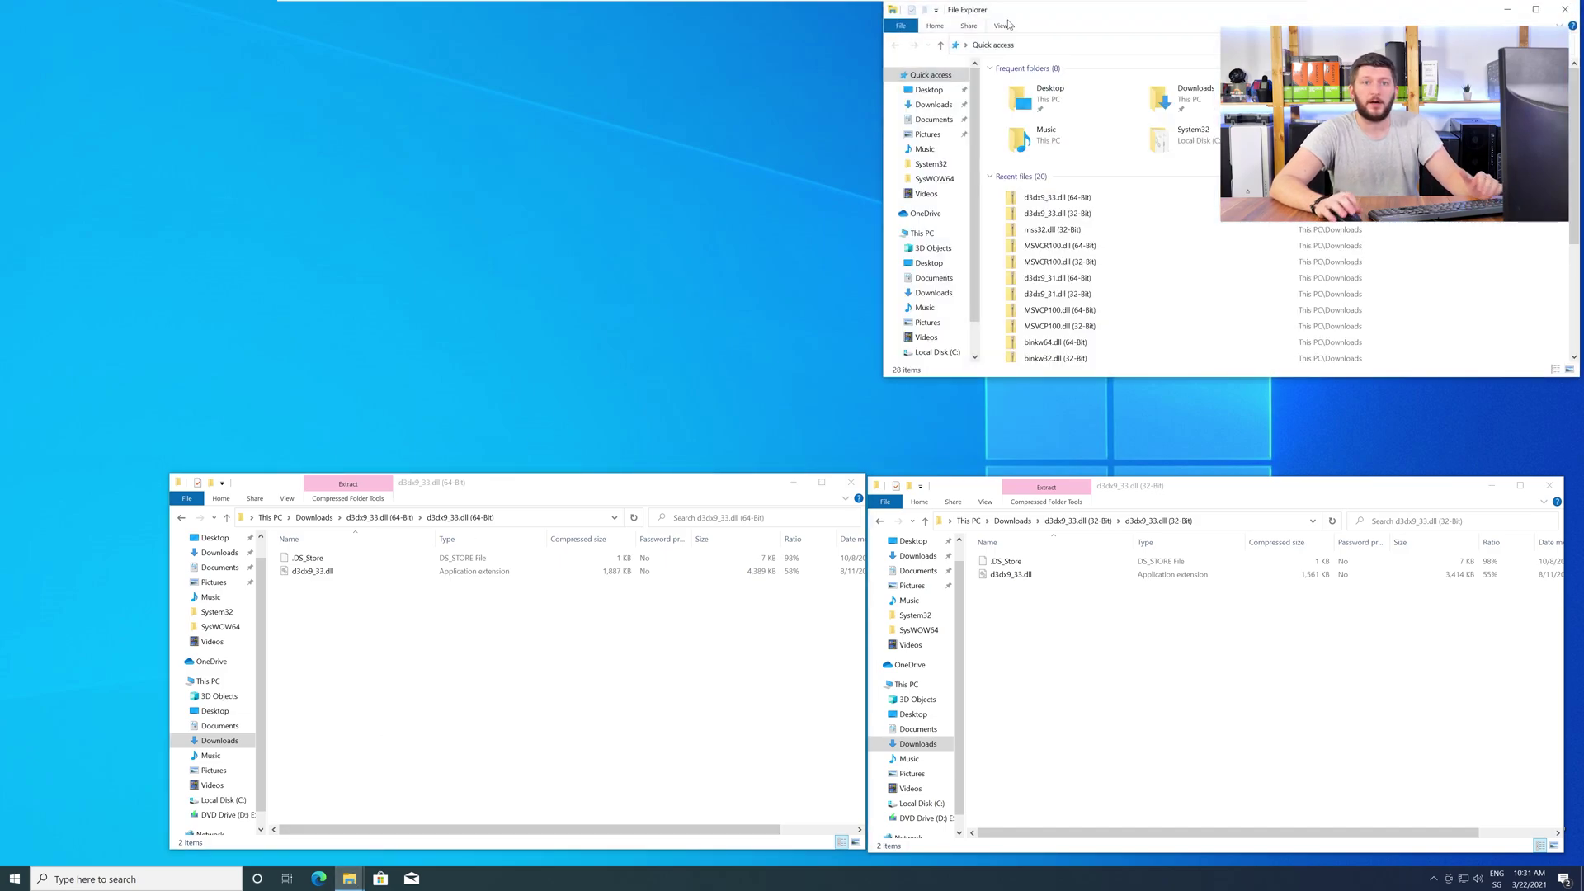
{"action": "left_click_drag", "start_coordinate": [1050, 17], "coordinate": [674, 113]}
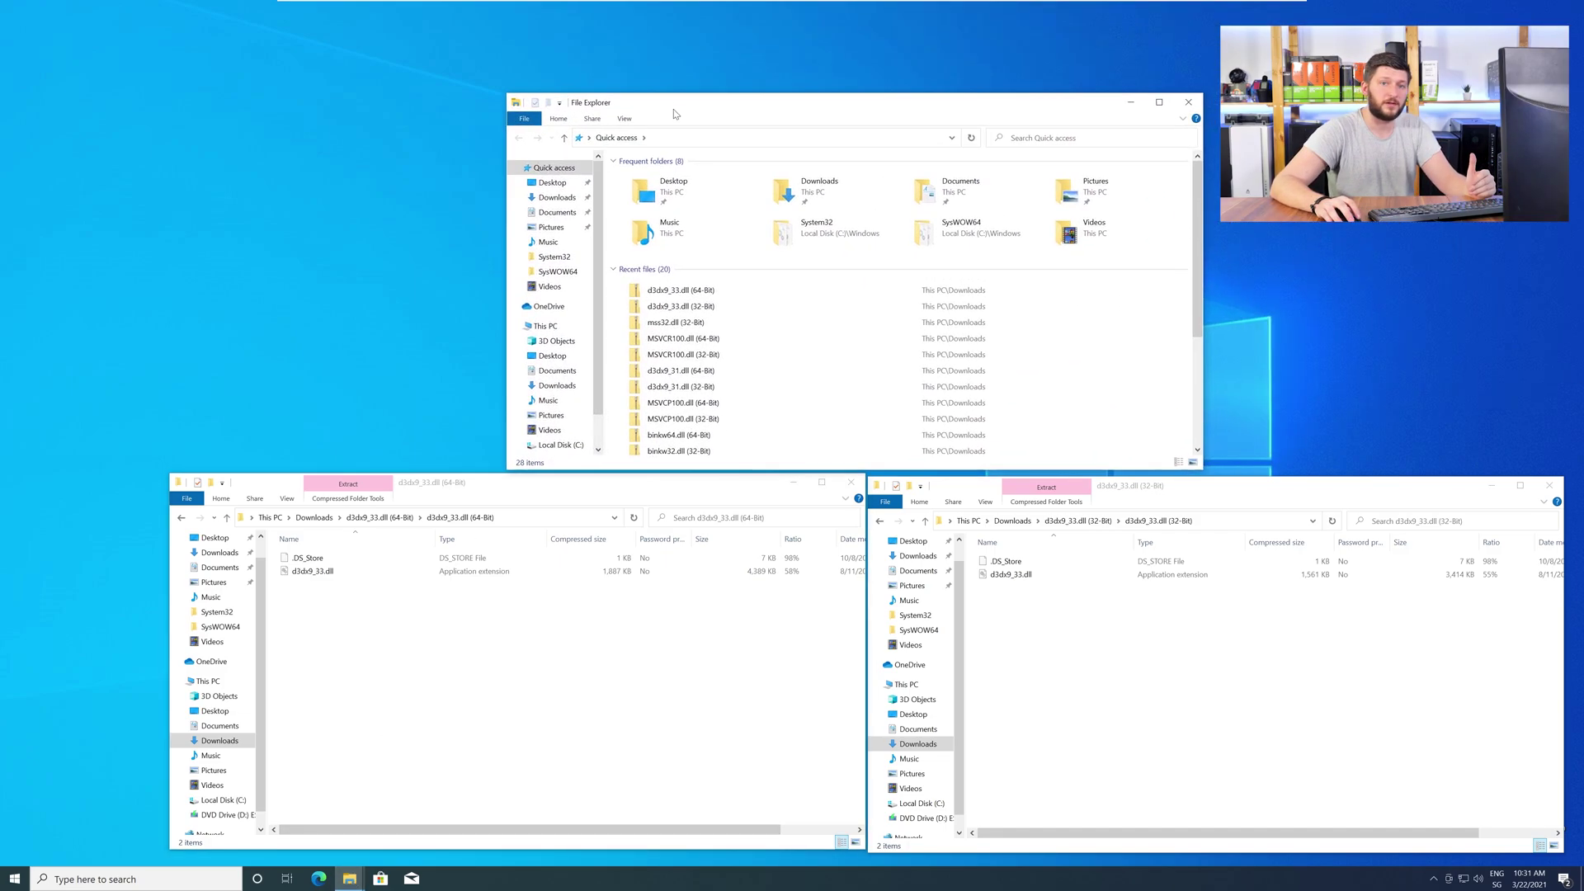
{"action": "left_click", "coordinate": [532, 325]}
{"action": "double_click", "coordinate": [688, 310]}
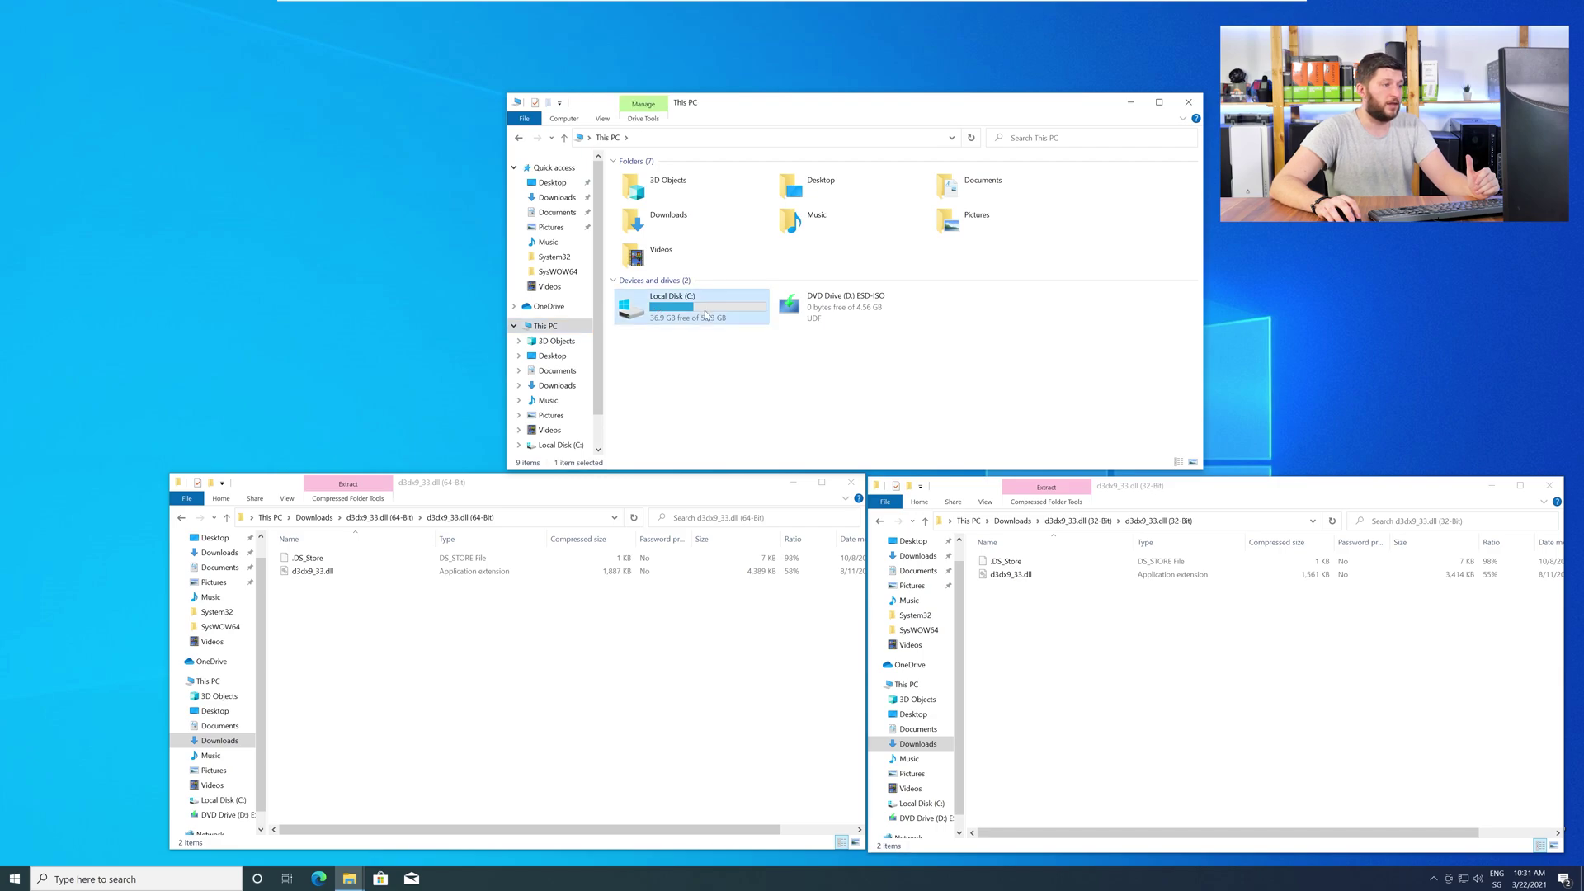
{"action": "double_click", "coordinate": [691, 232]}
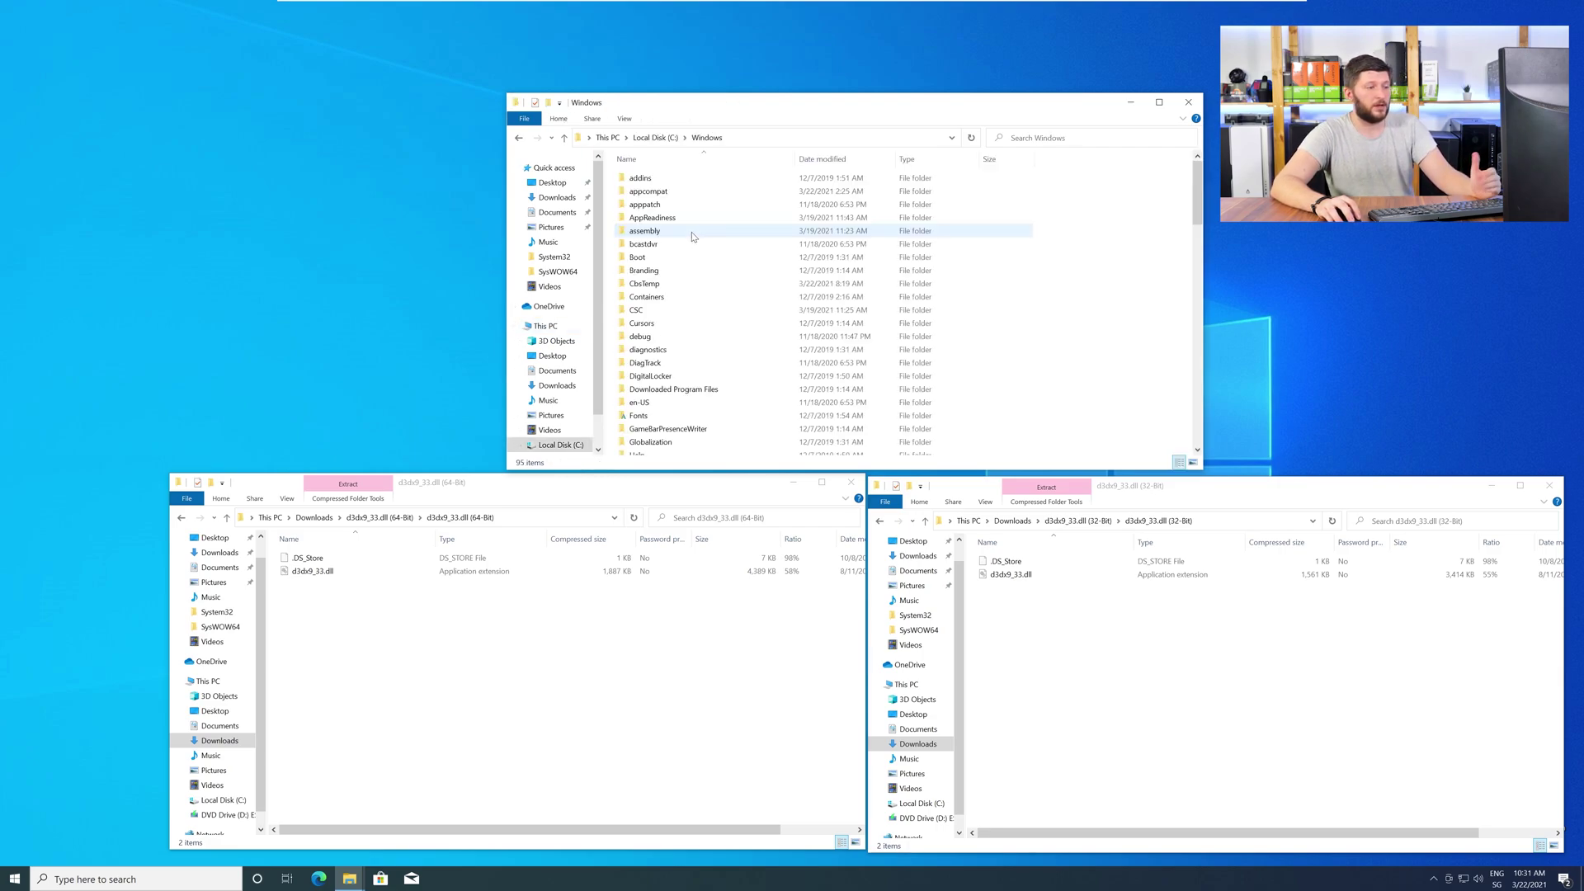
{"action": "scroll", "coordinate": [690, 306], "scroll_direction": "down", "scroll_amount": 12}
{"action": "scroll", "coordinate": [689, 308], "scroll_direction": "down", "scroll_amount": 5}
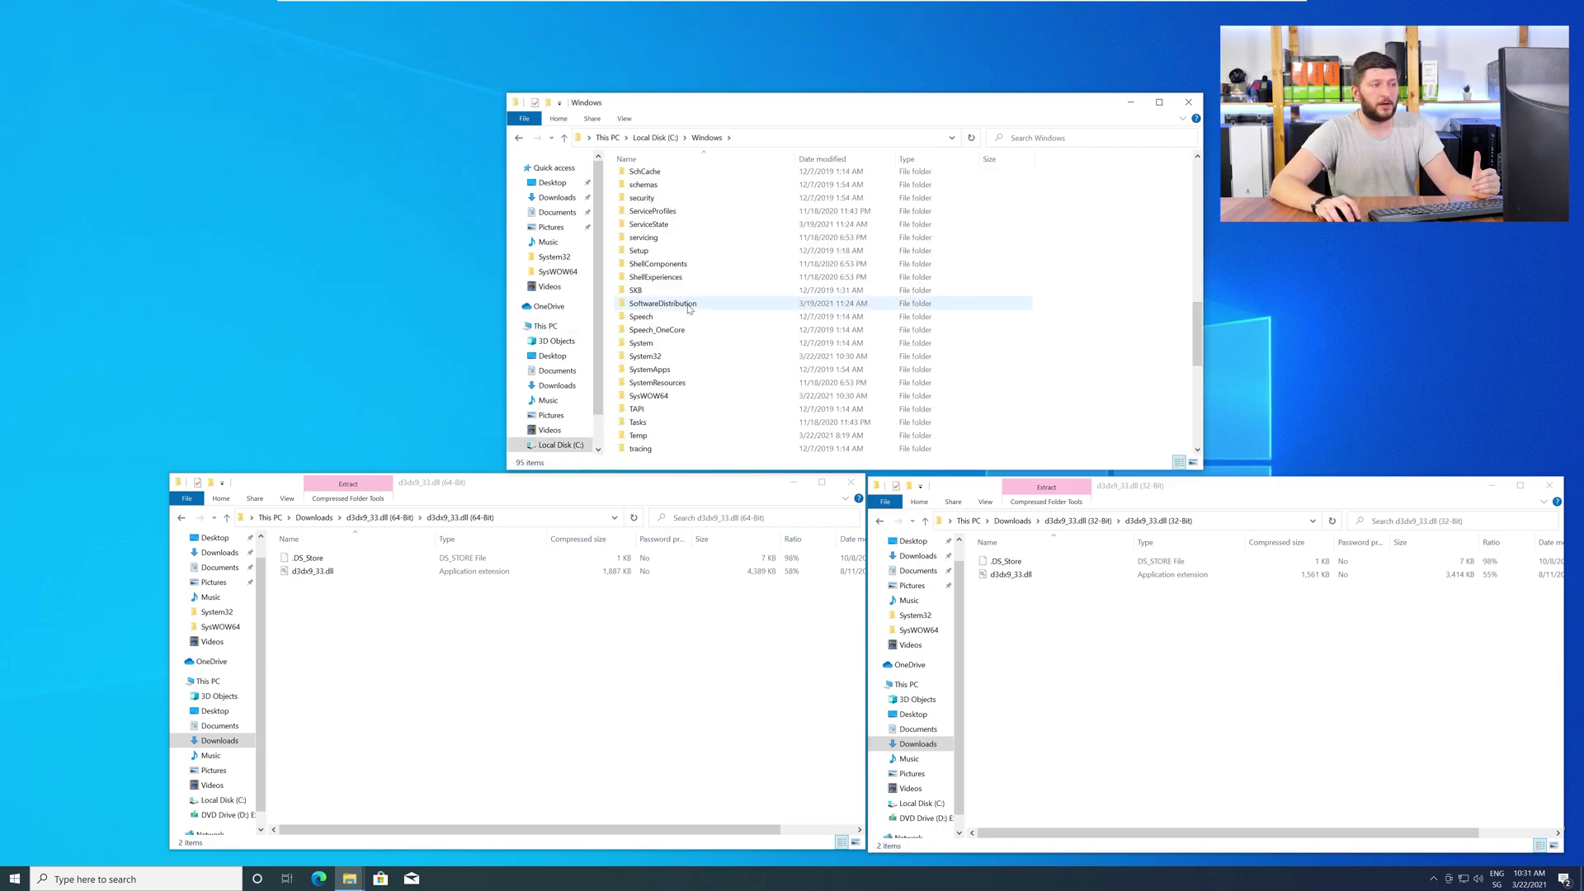
{"action": "left_click", "coordinate": [647, 277]}
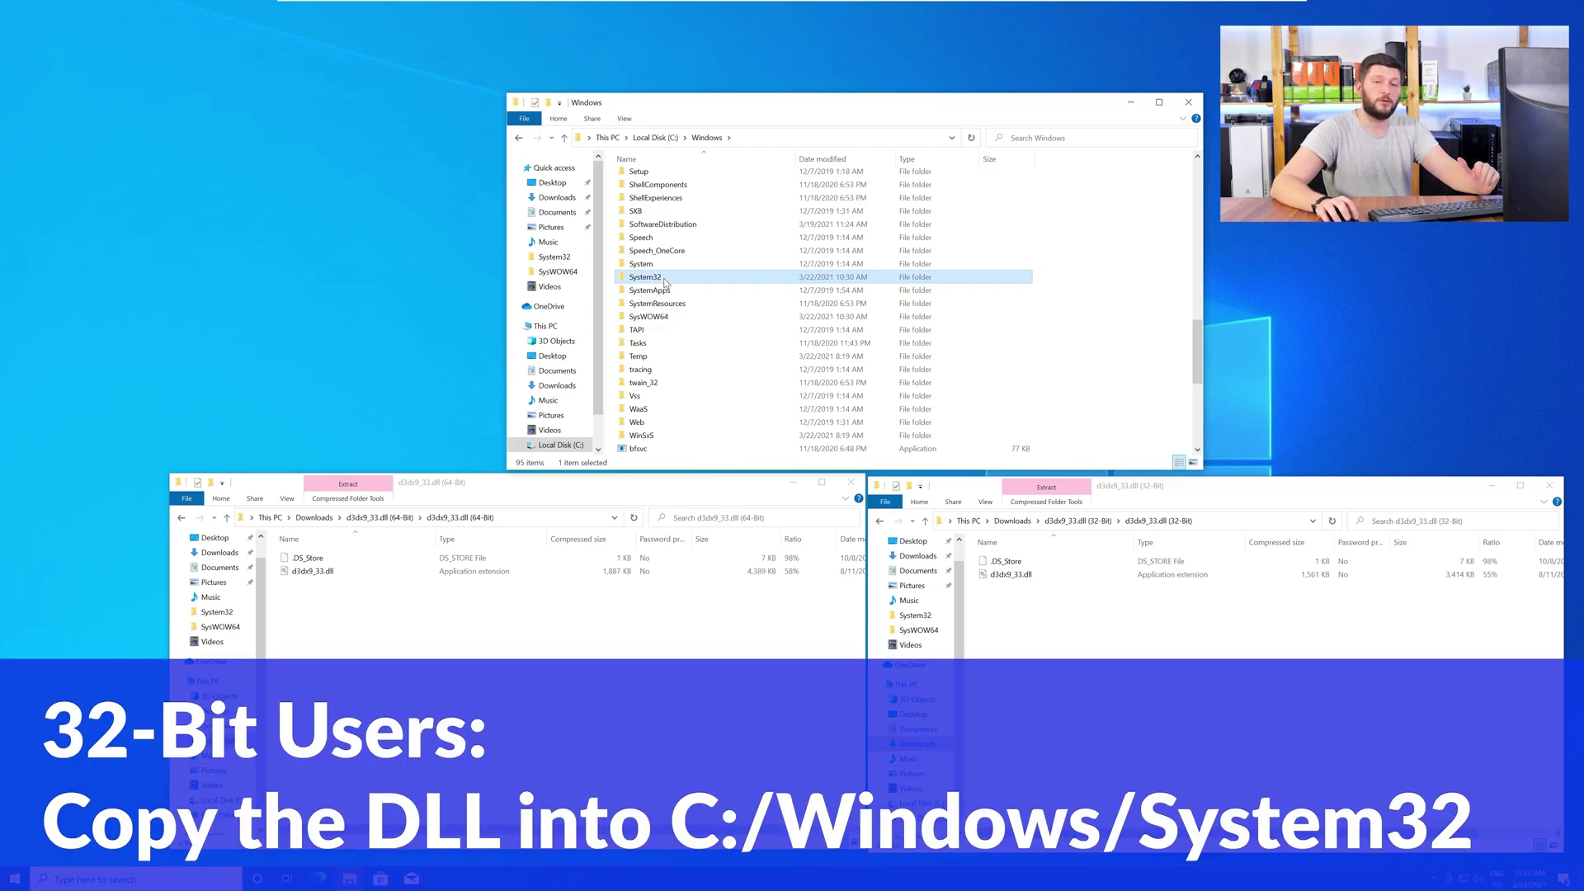
Copy the 64-bit DLL into System32, replacing the existing one, and the 32-bit into SysWOW64
{"action": "left_click_drag", "start_coordinate": [360, 575], "coordinate": [646, 278]}
{"action": "left_click", "coordinate": [784, 396]}
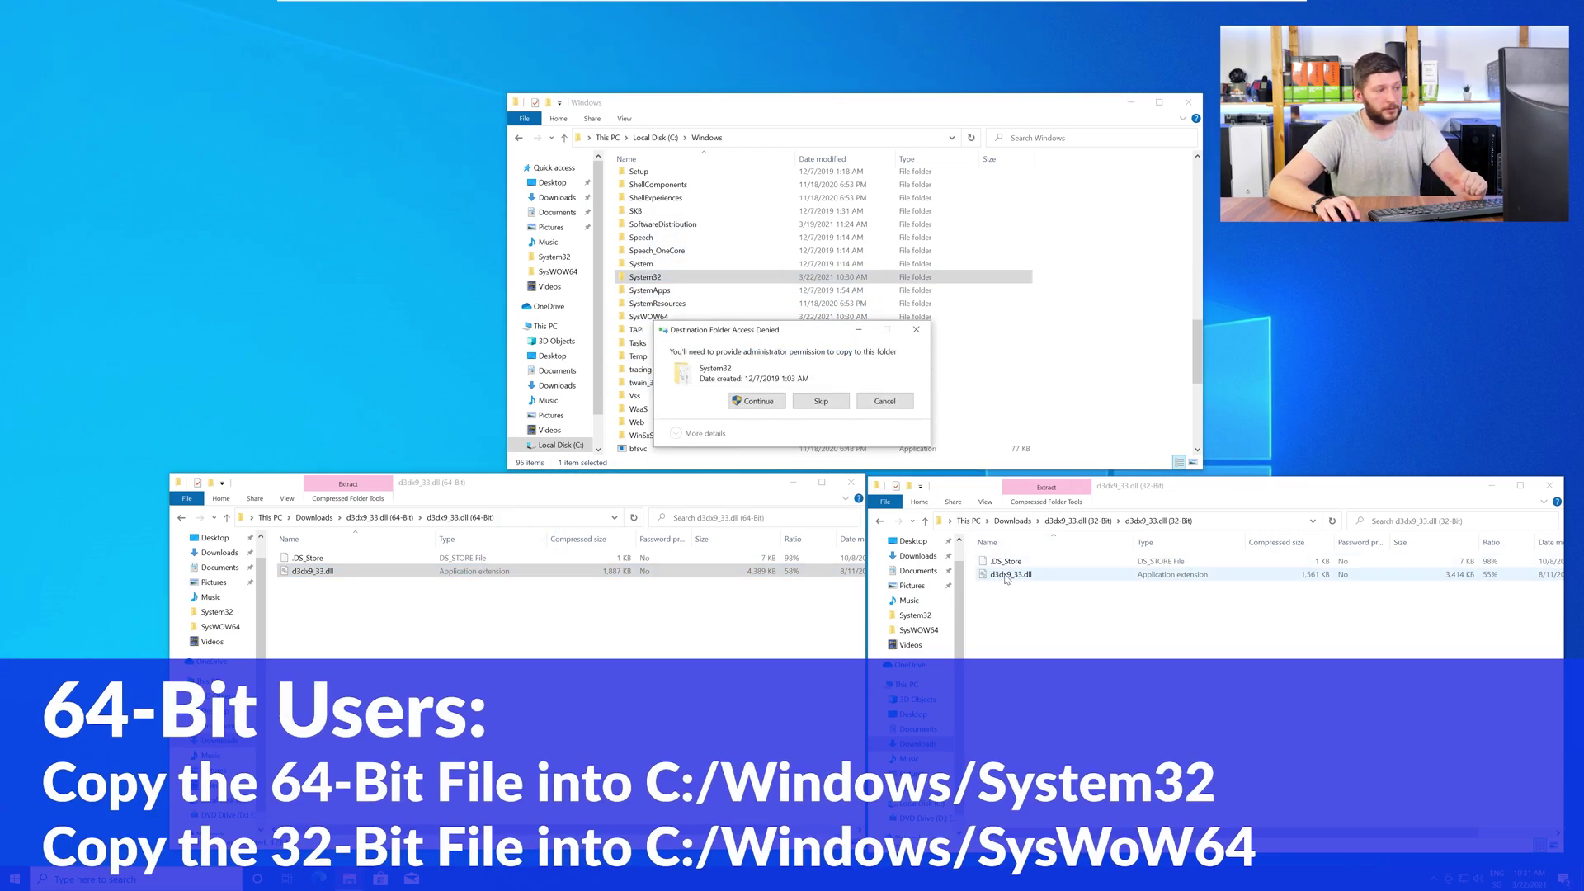
{"action": "left_click", "coordinate": [763, 402]}
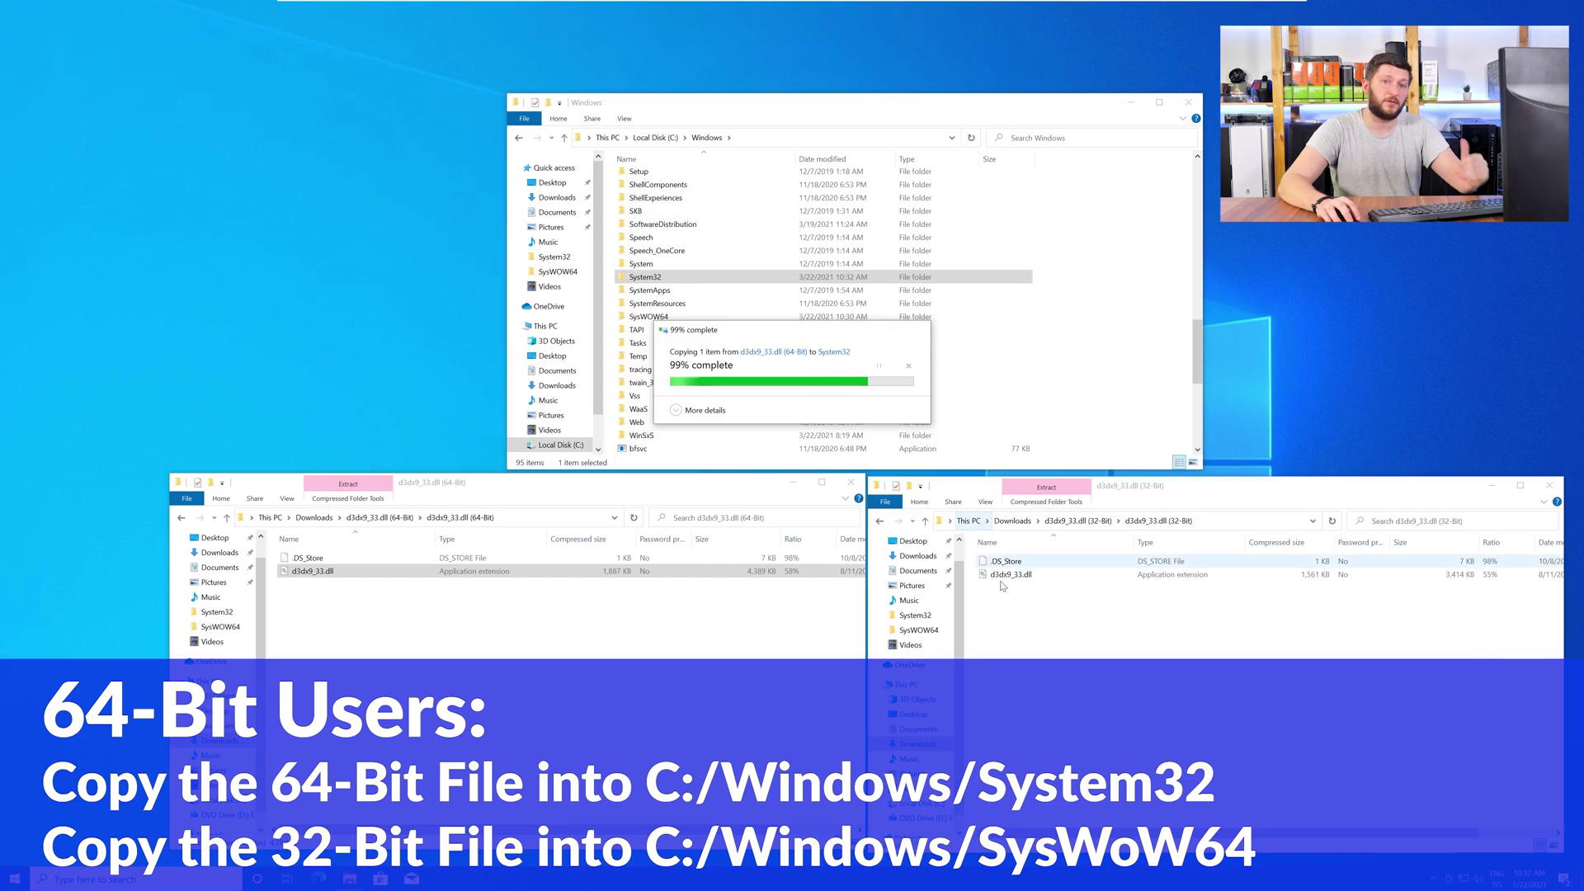
{"action": "left_click_drag", "start_coordinate": [1011, 574], "coordinate": [662, 320]}
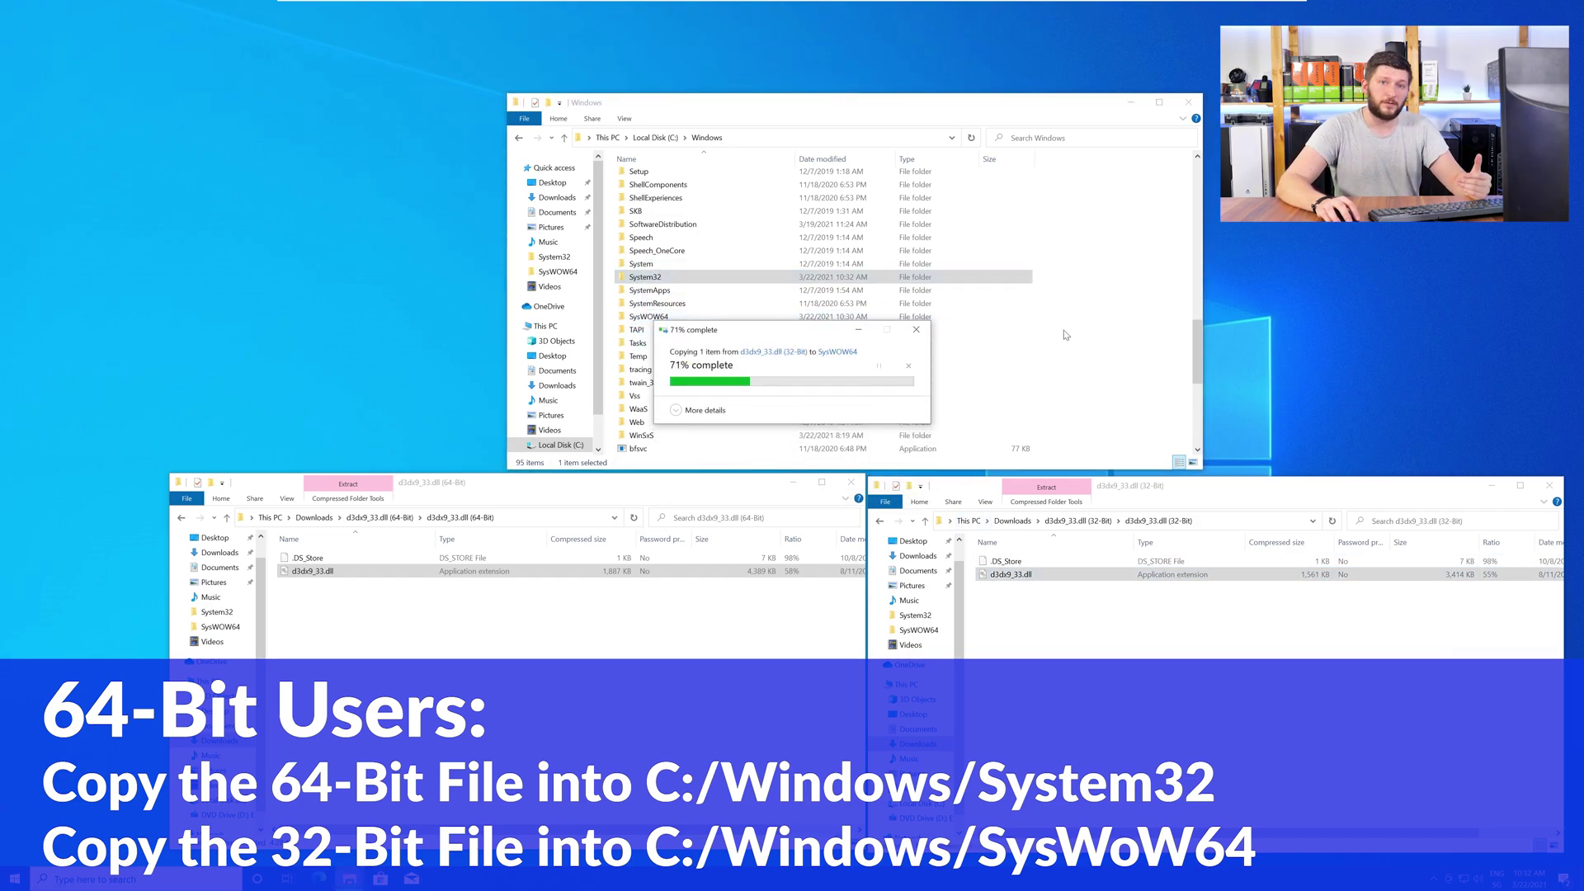
{"action": "left_click", "coordinate": [1189, 102]}
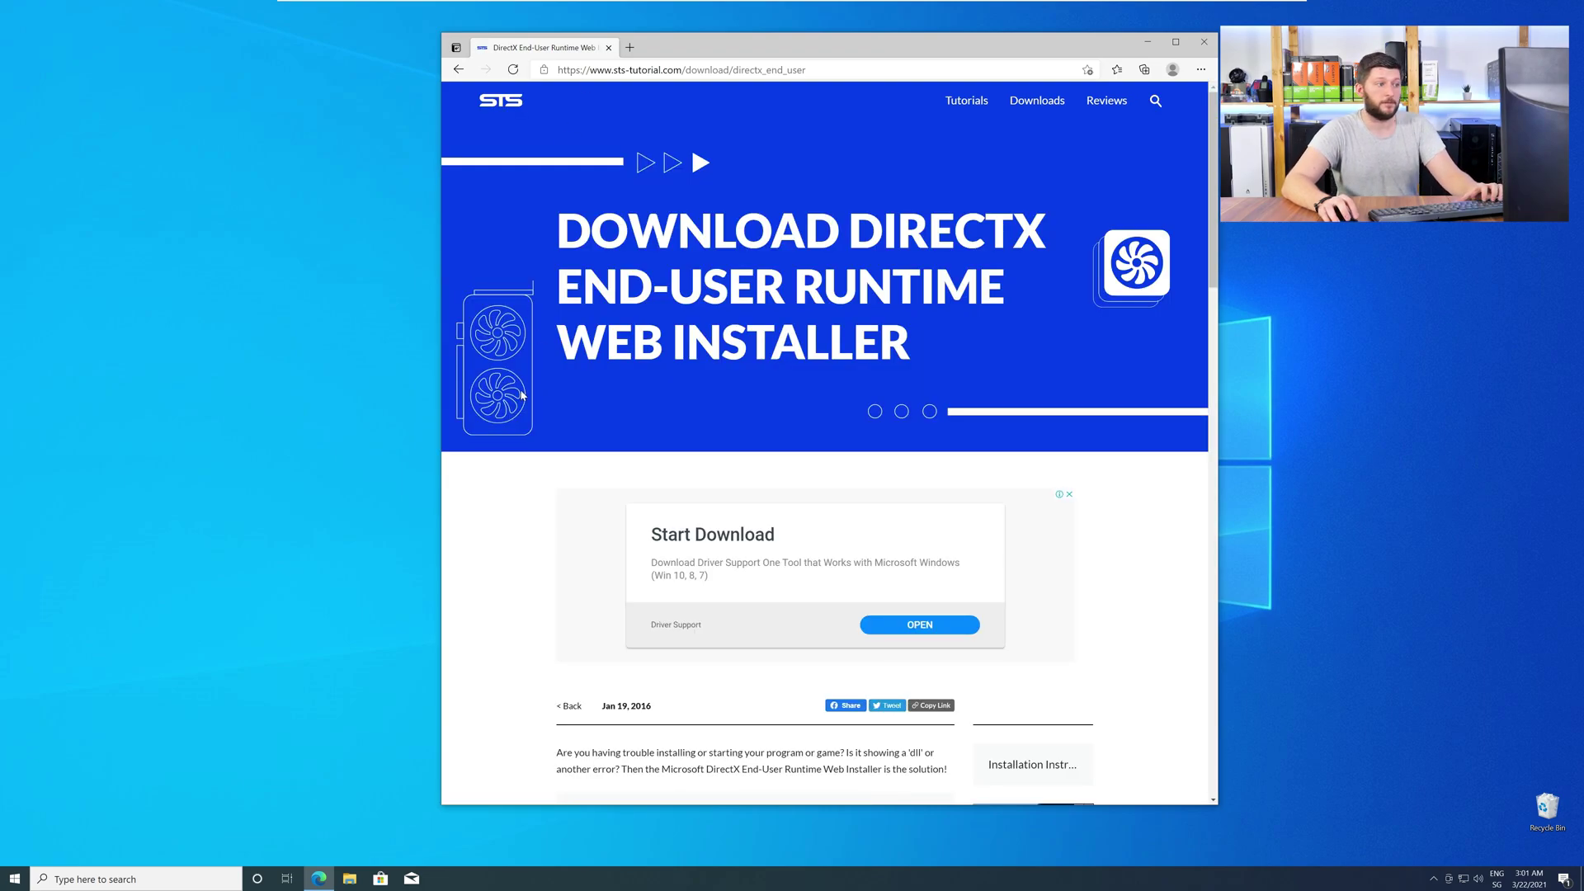
Download dxwebsetup.exe from the DirectX End-User Runtime page and run it
{"action": "scroll", "coordinate": [521, 396], "scroll_direction": "down", "scroll_amount": 10}
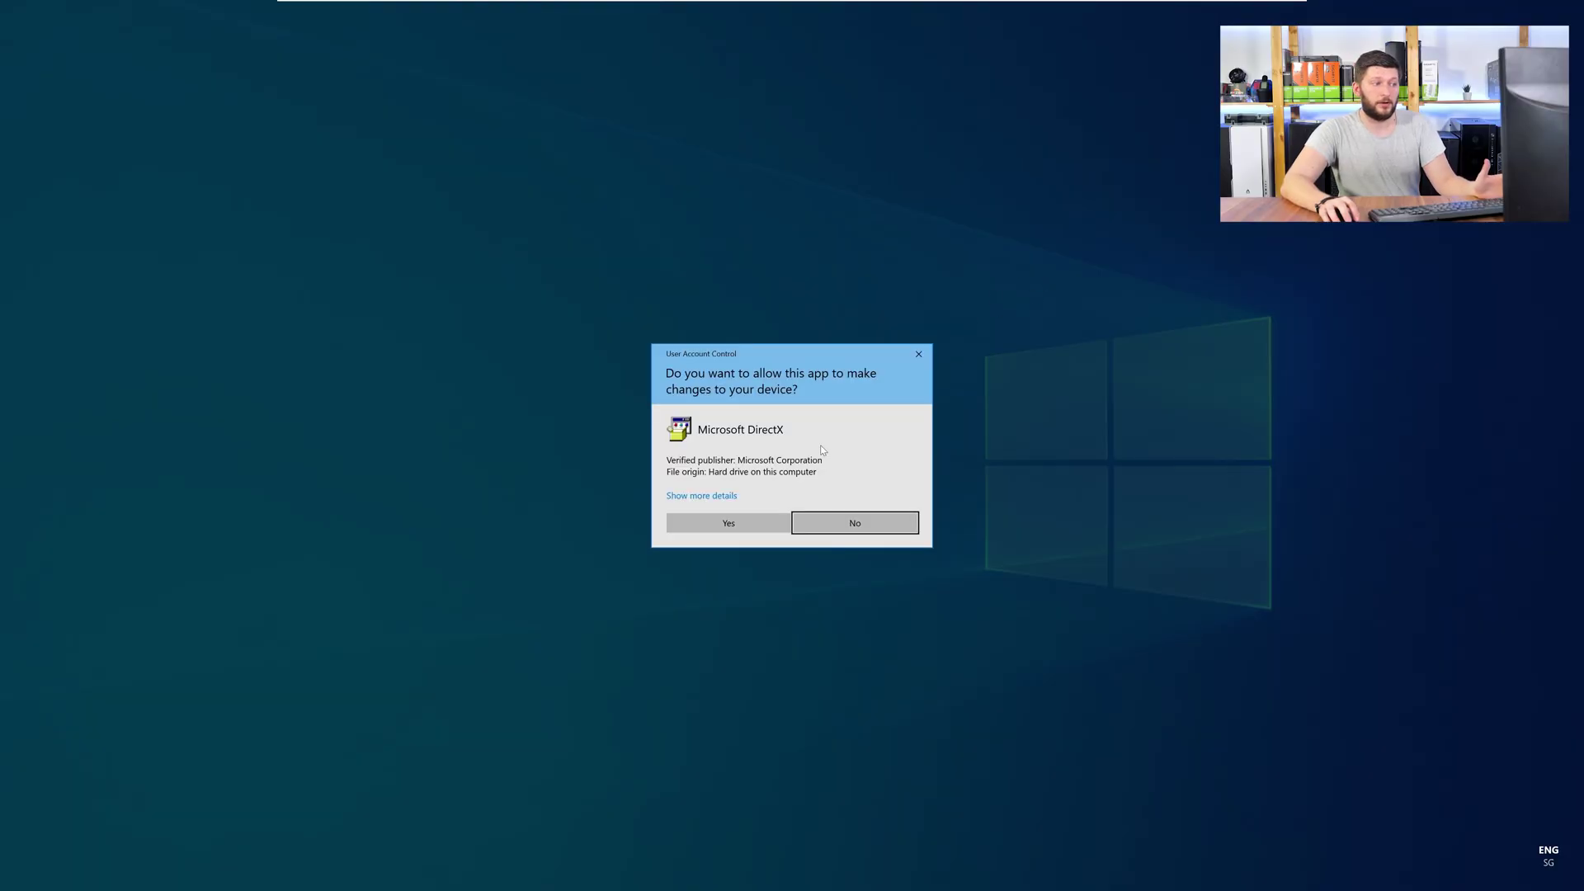
{"action": "left_click", "coordinate": [726, 524]}
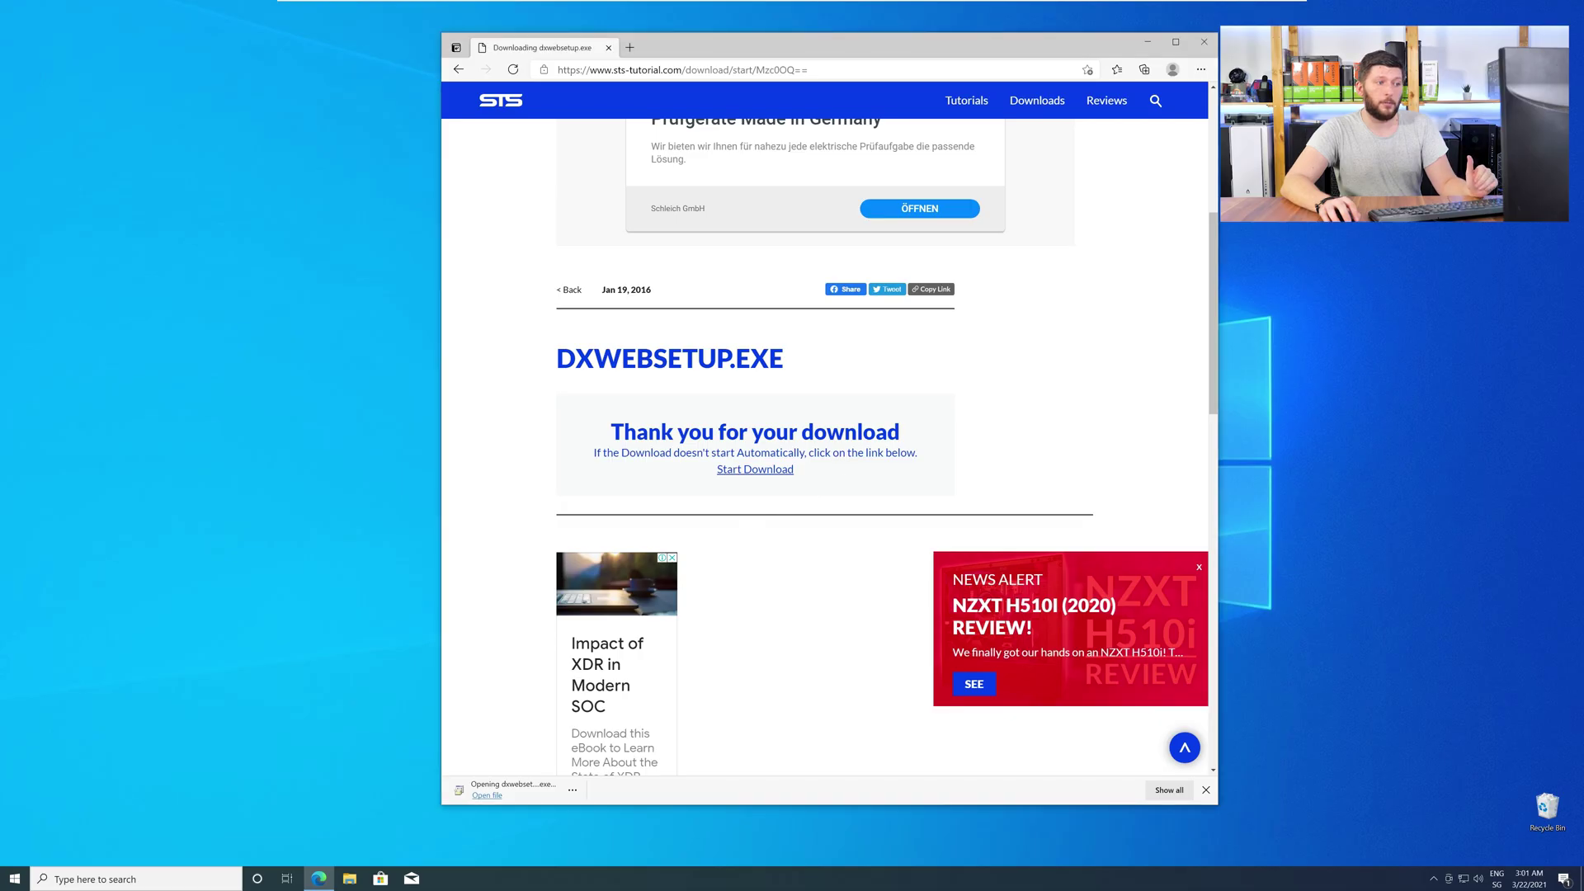
Accept the DirectX licence, skip the Bing Bar offer, install, and finish setup
{"action": "left_click", "coordinate": [1202, 43]}
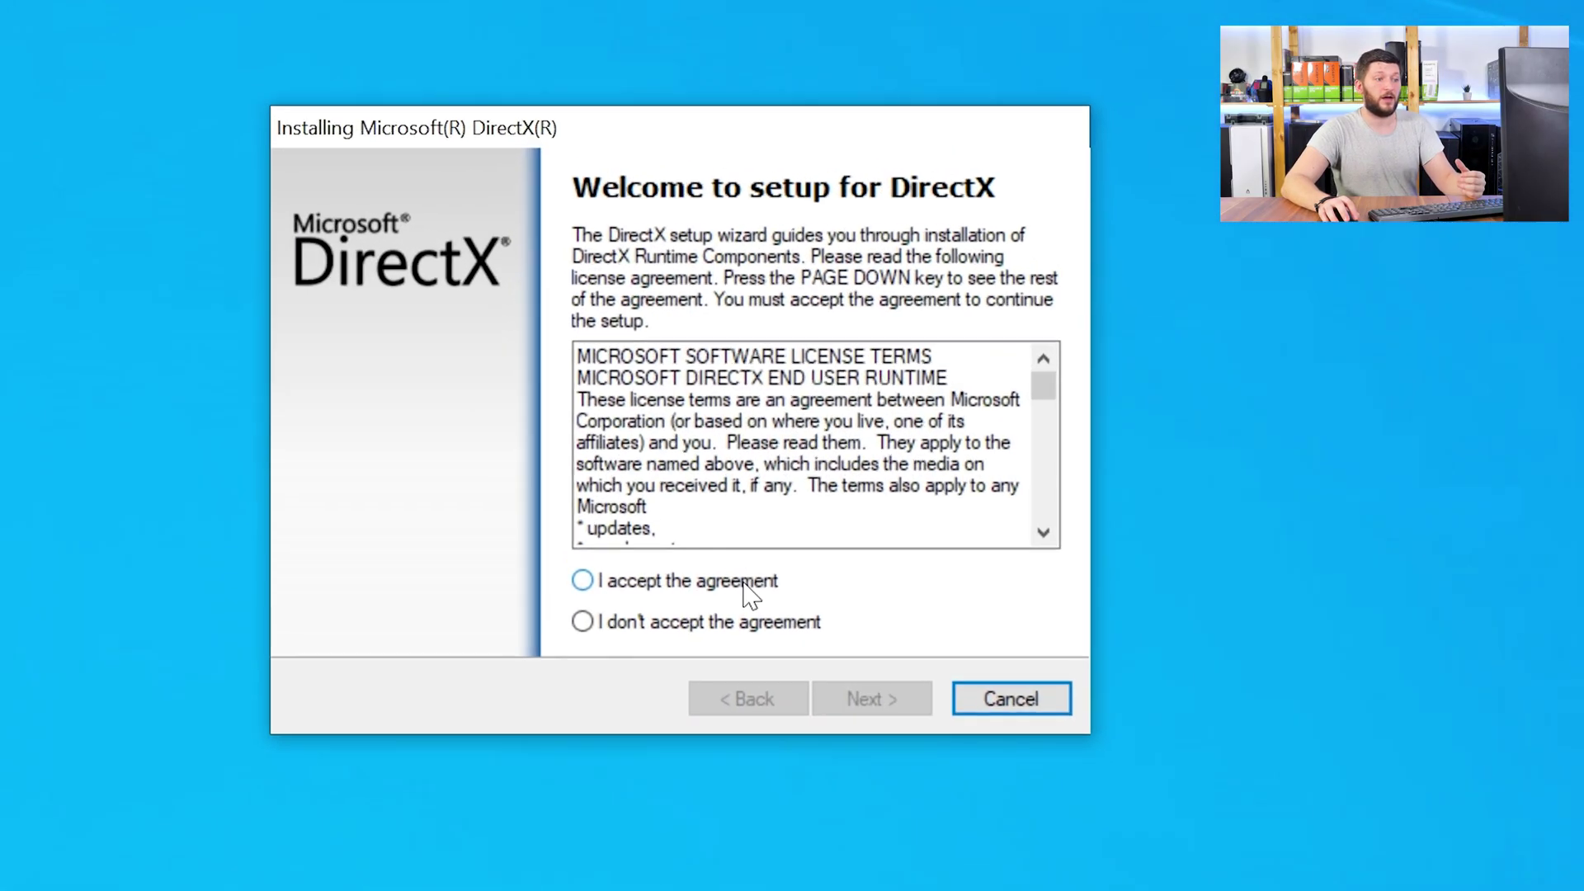
{"action": "left_click", "coordinate": [341, 339]}
{"action": "left_click", "coordinate": [383, 384]}
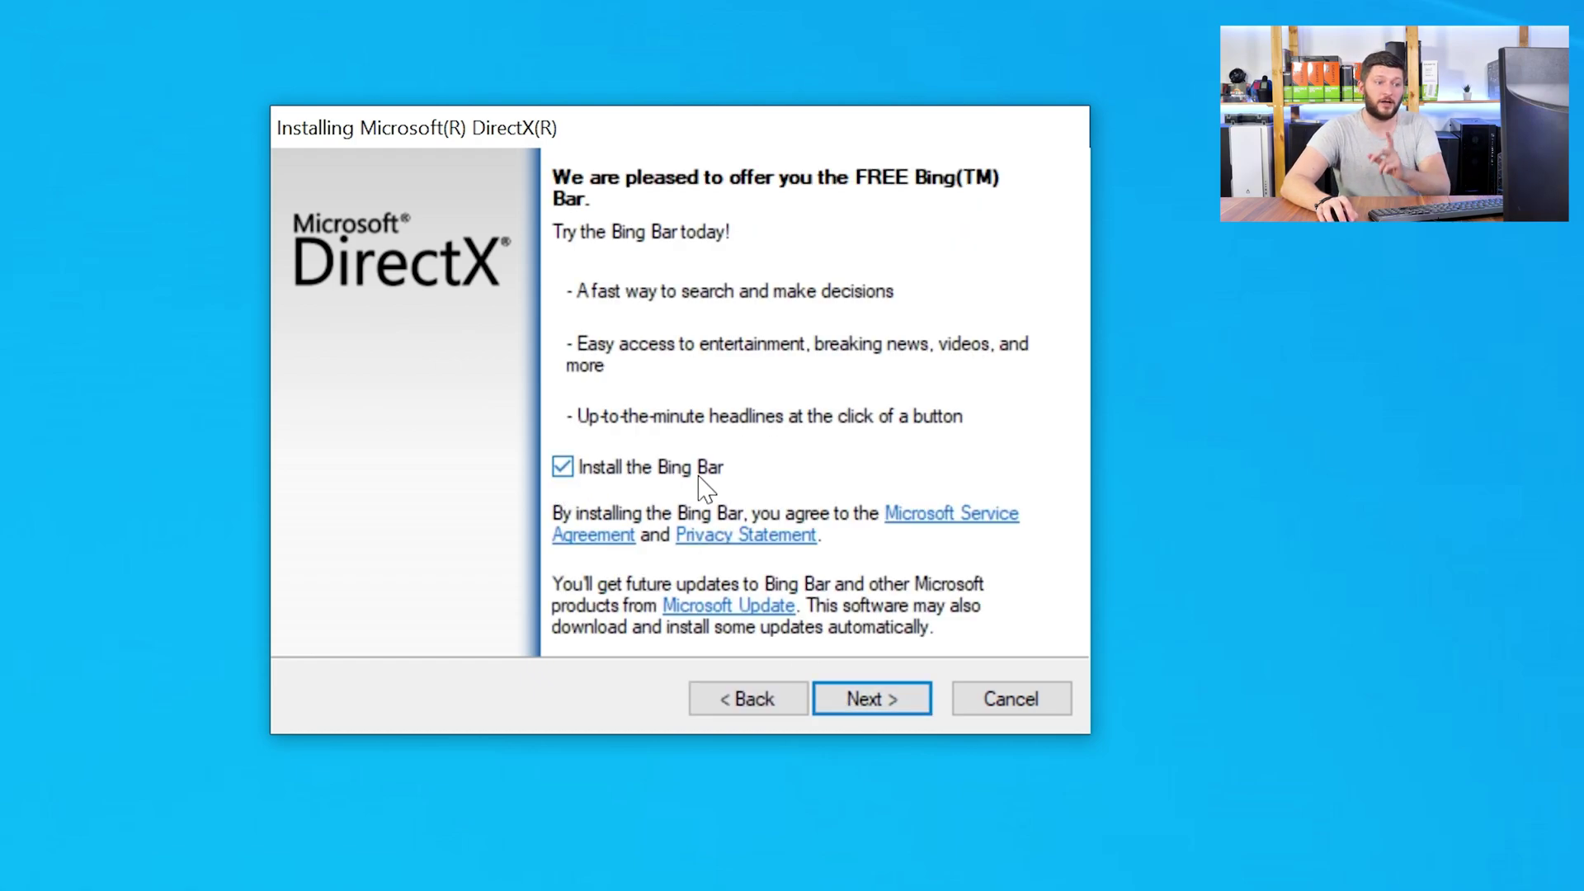
{"action": "left_click", "coordinate": [841, 702]}
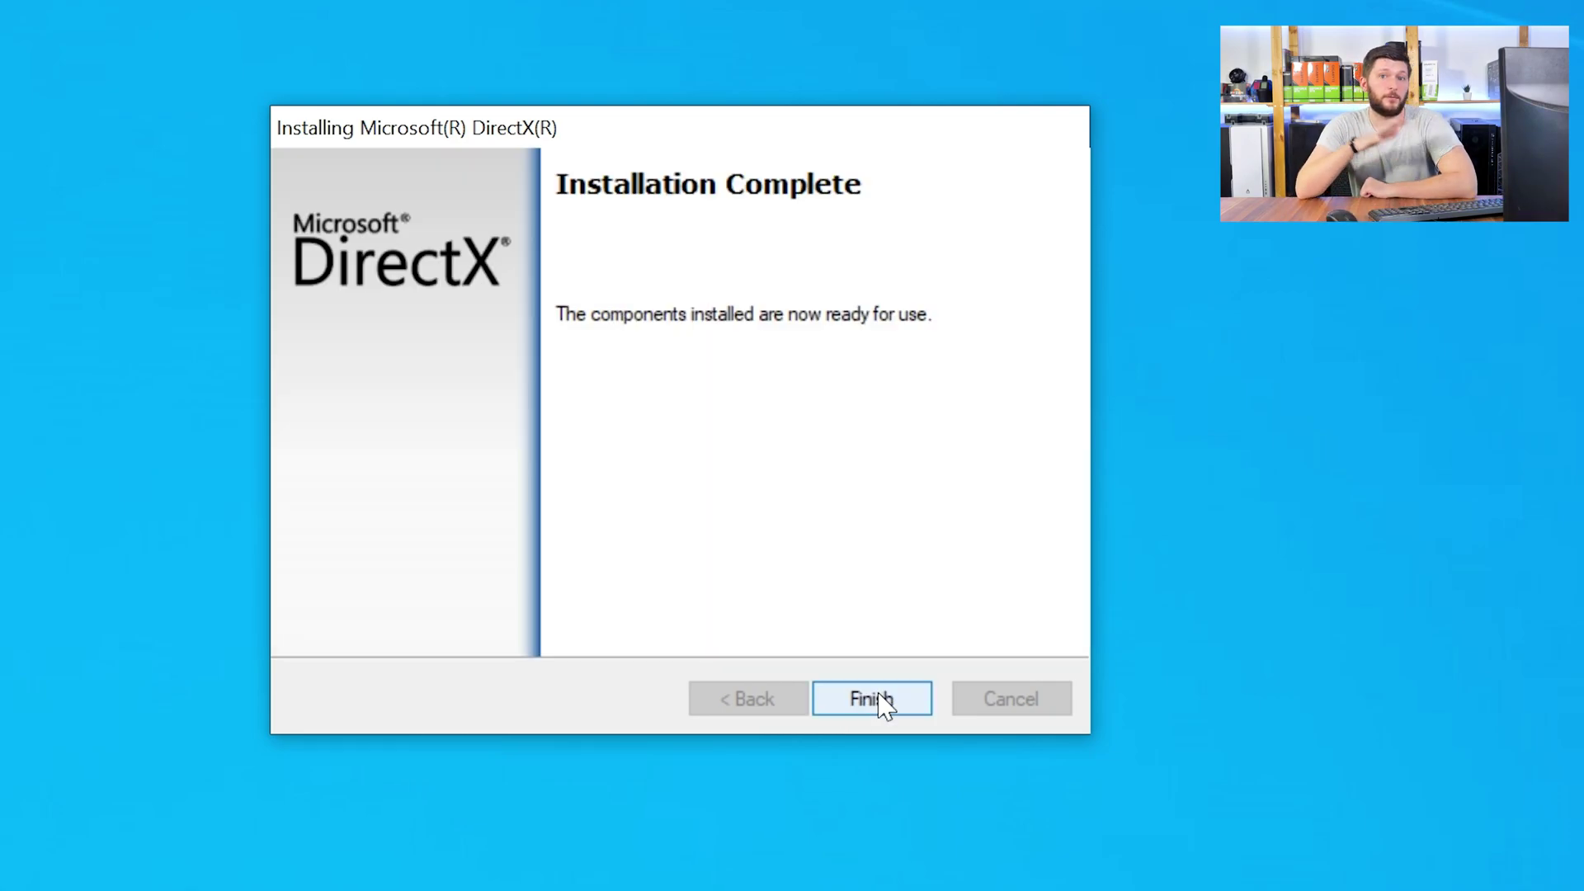
{"action": "left_click", "coordinate": [879, 697]}
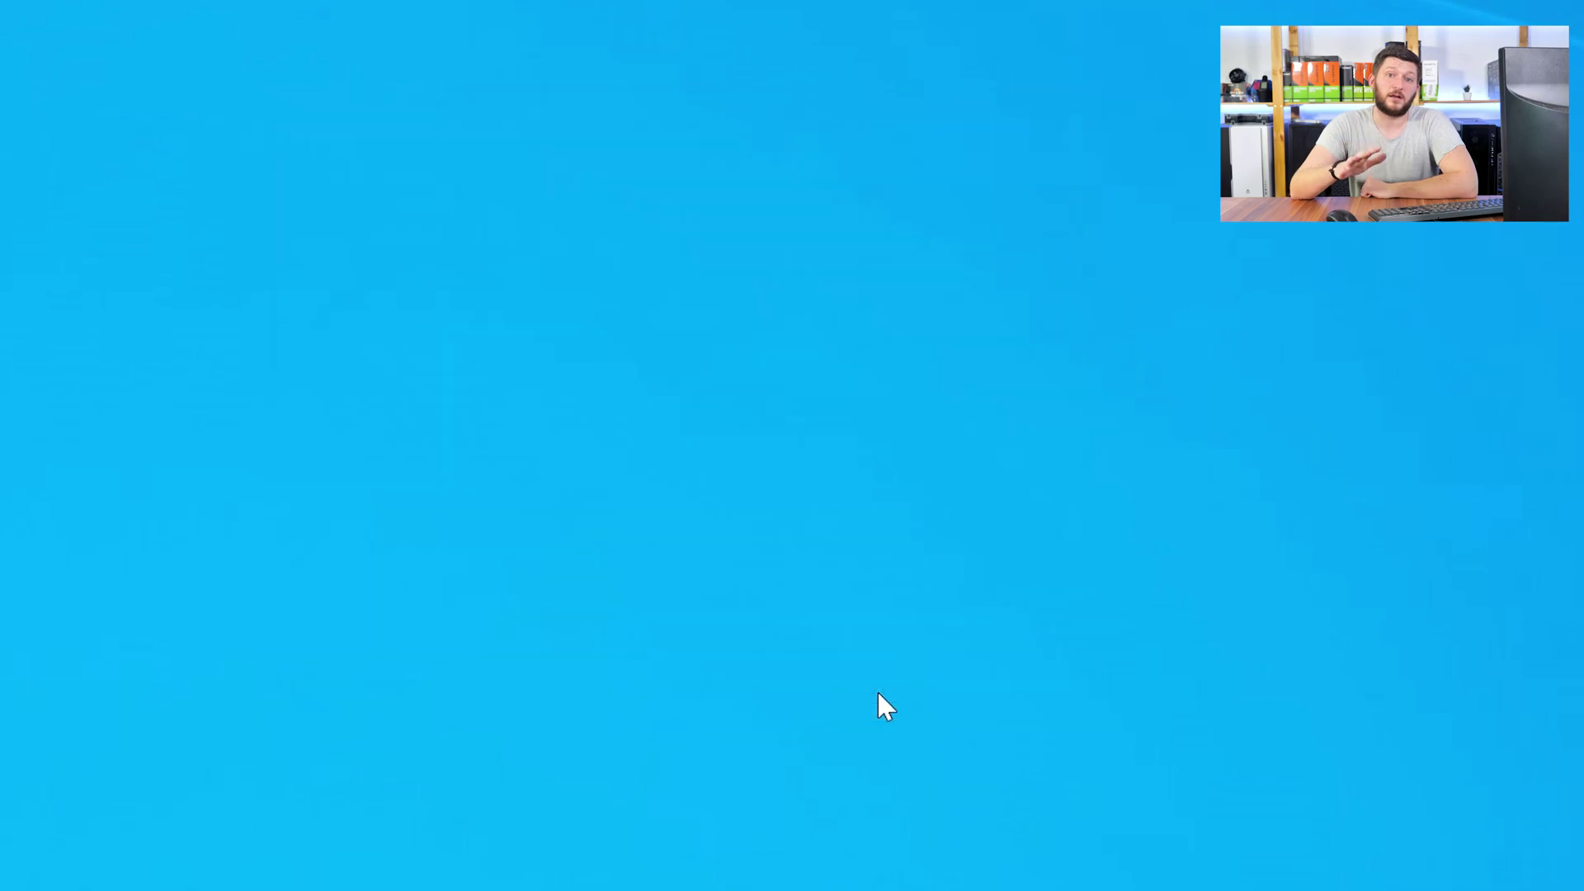